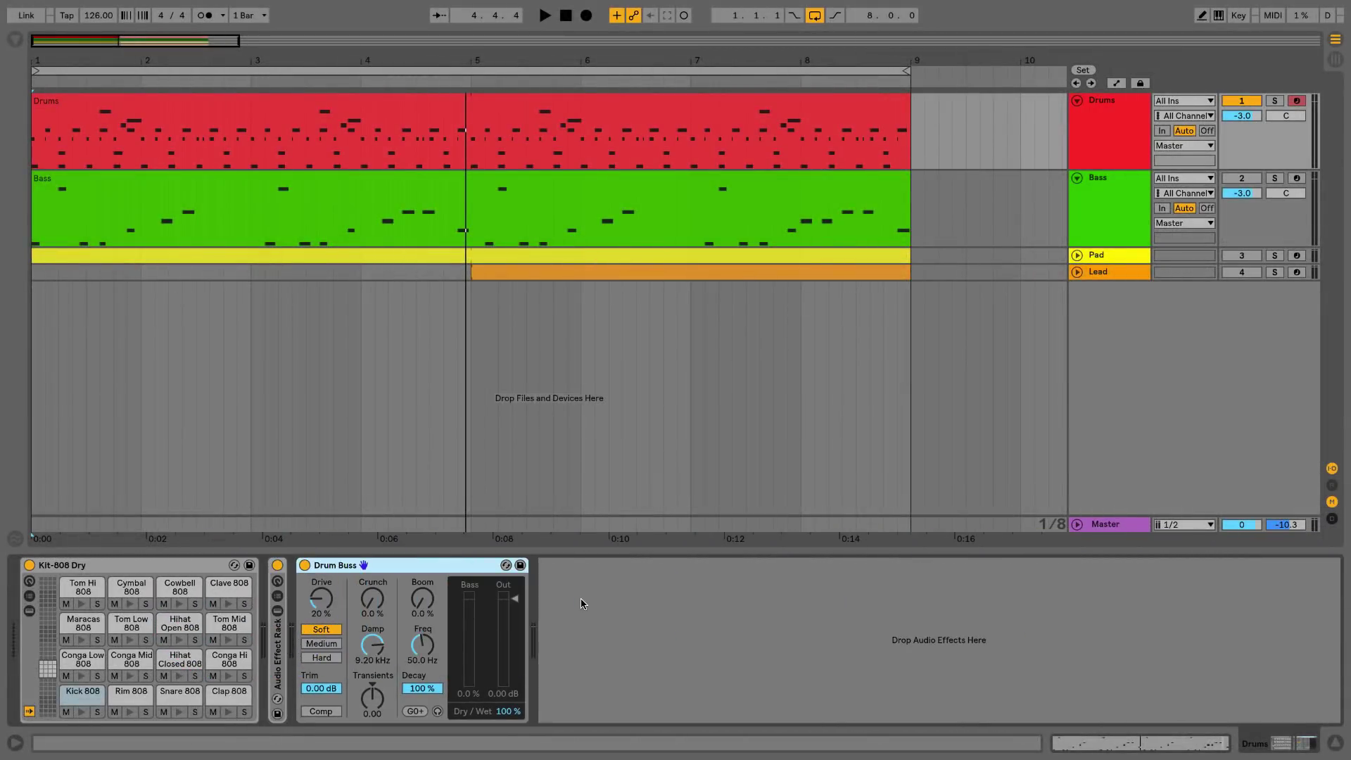
# Unfold the Drums rack to view Compressor and Saturator, then fold it and select Drum Buss
pyautogui.doubleClick(278, 645)
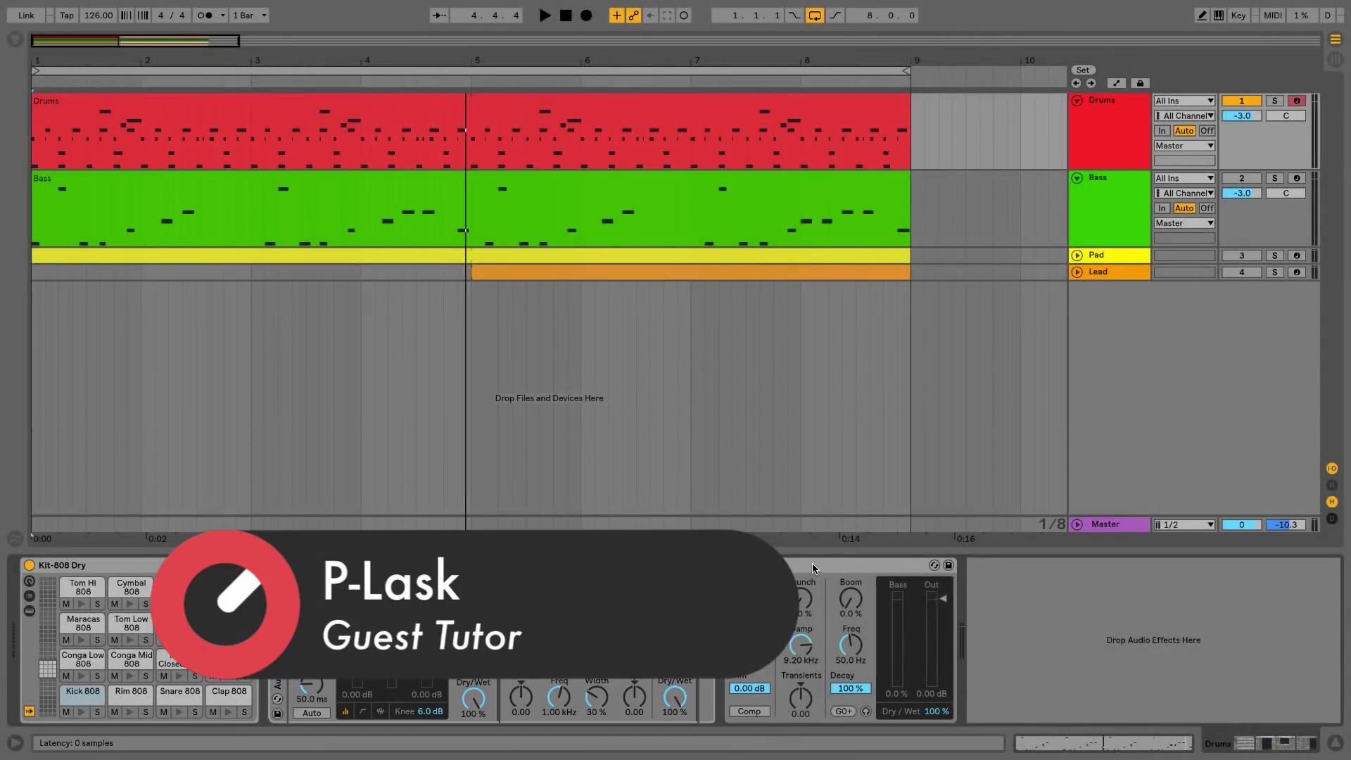
pyautogui.click(814, 567)
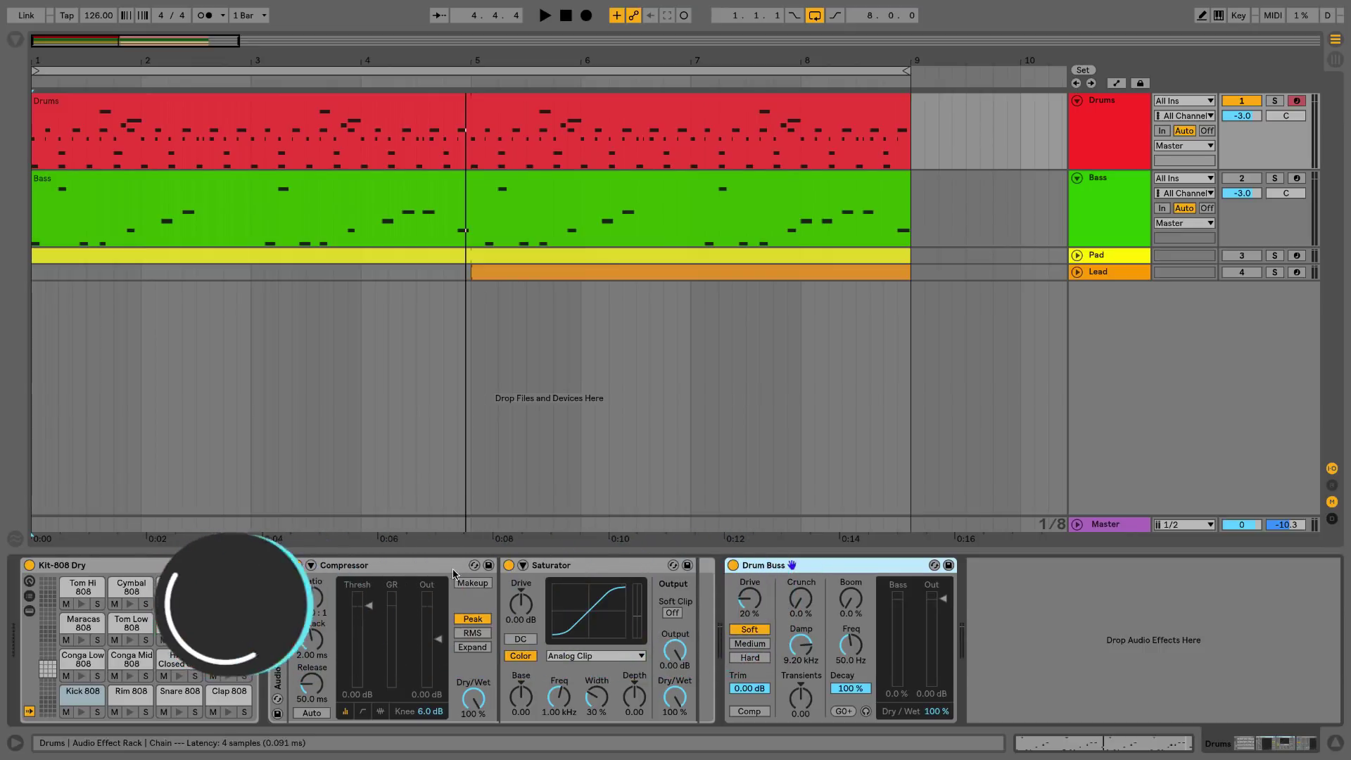
pyautogui.doubleClick(276, 649)
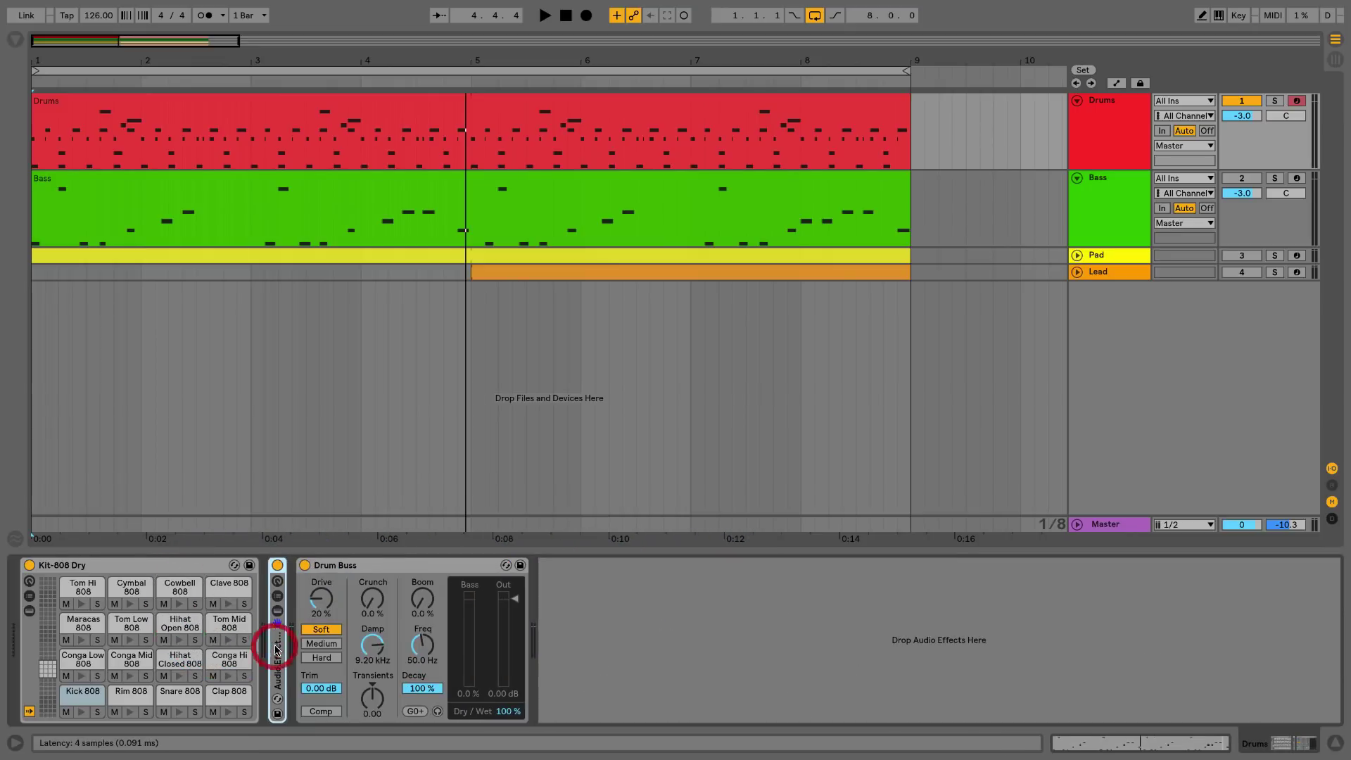
pyautogui.click(374, 570)
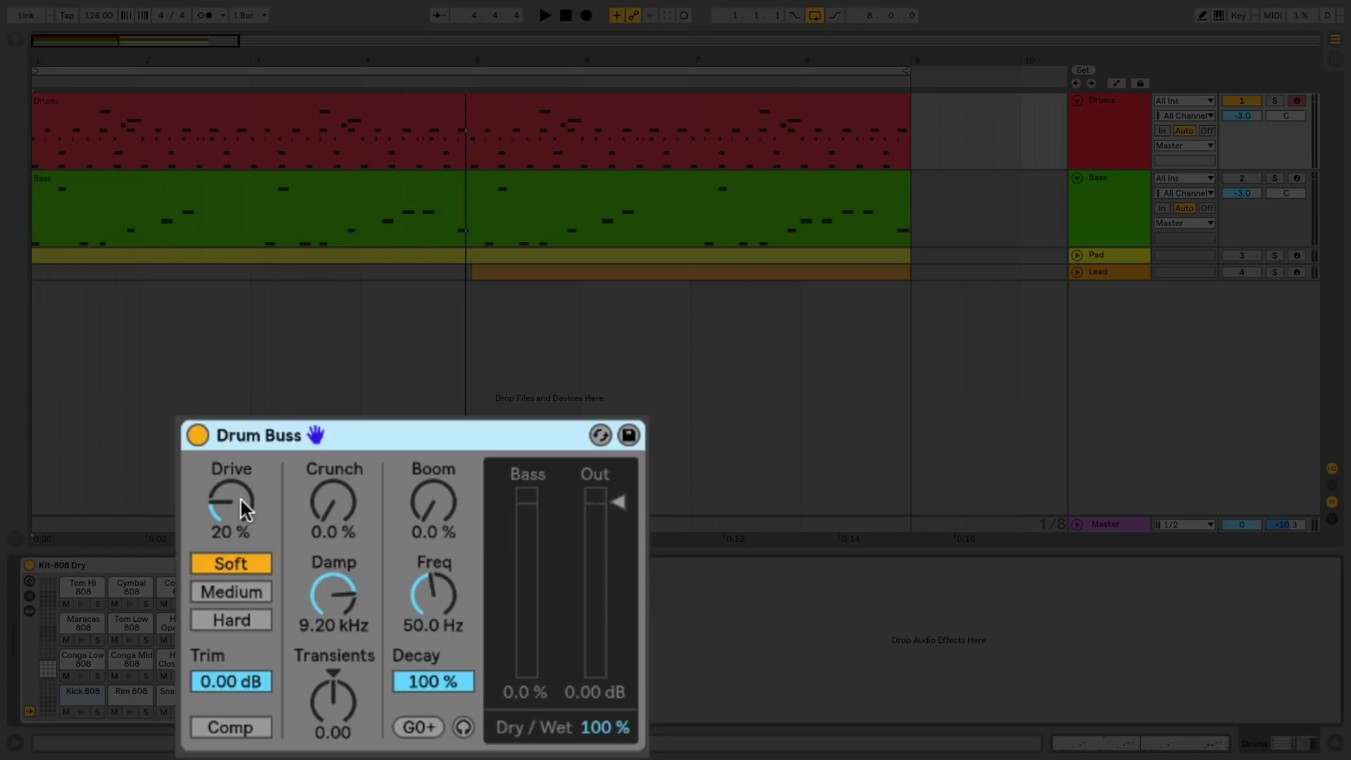
# Toggle Drum Buss compression on and off, drop Drive to 0 %, and set distortion to Hard
pyautogui.click(228, 729)
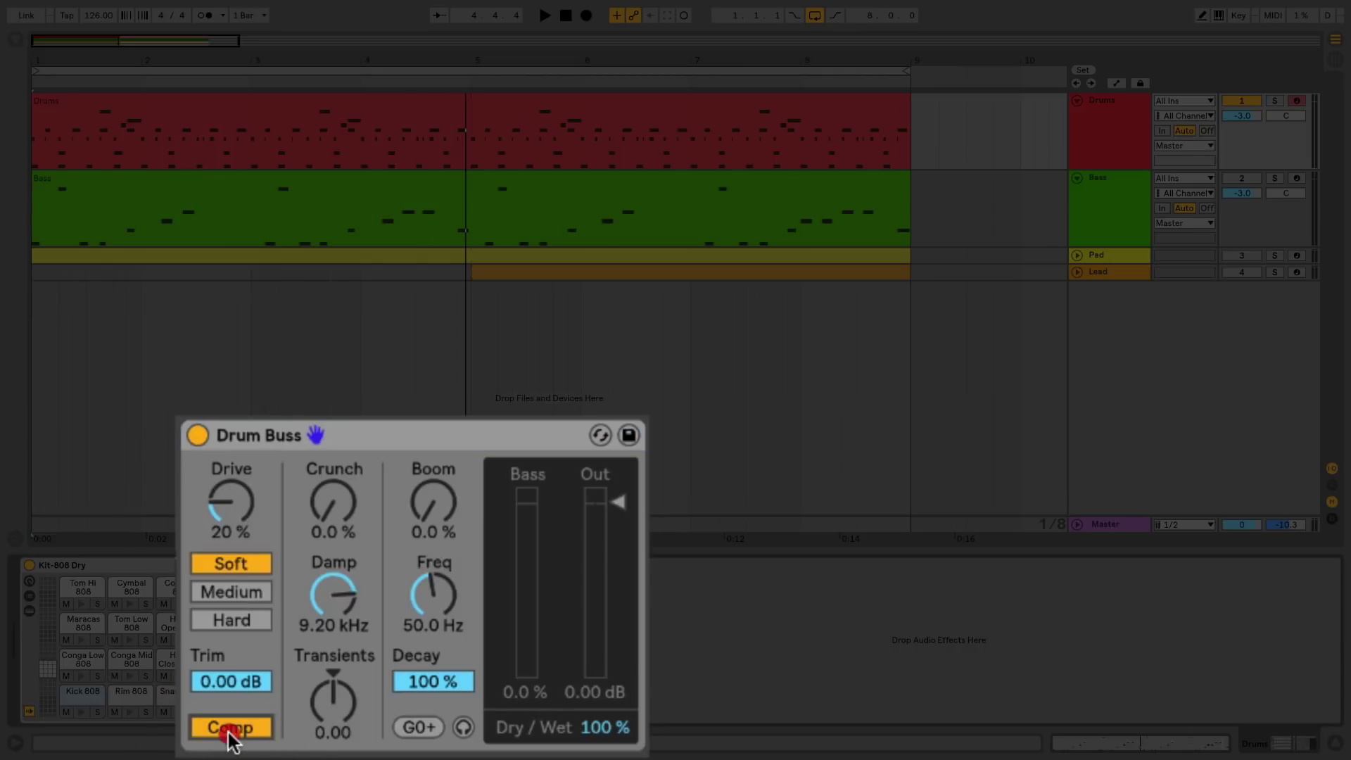
pyautogui.click(229, 729)
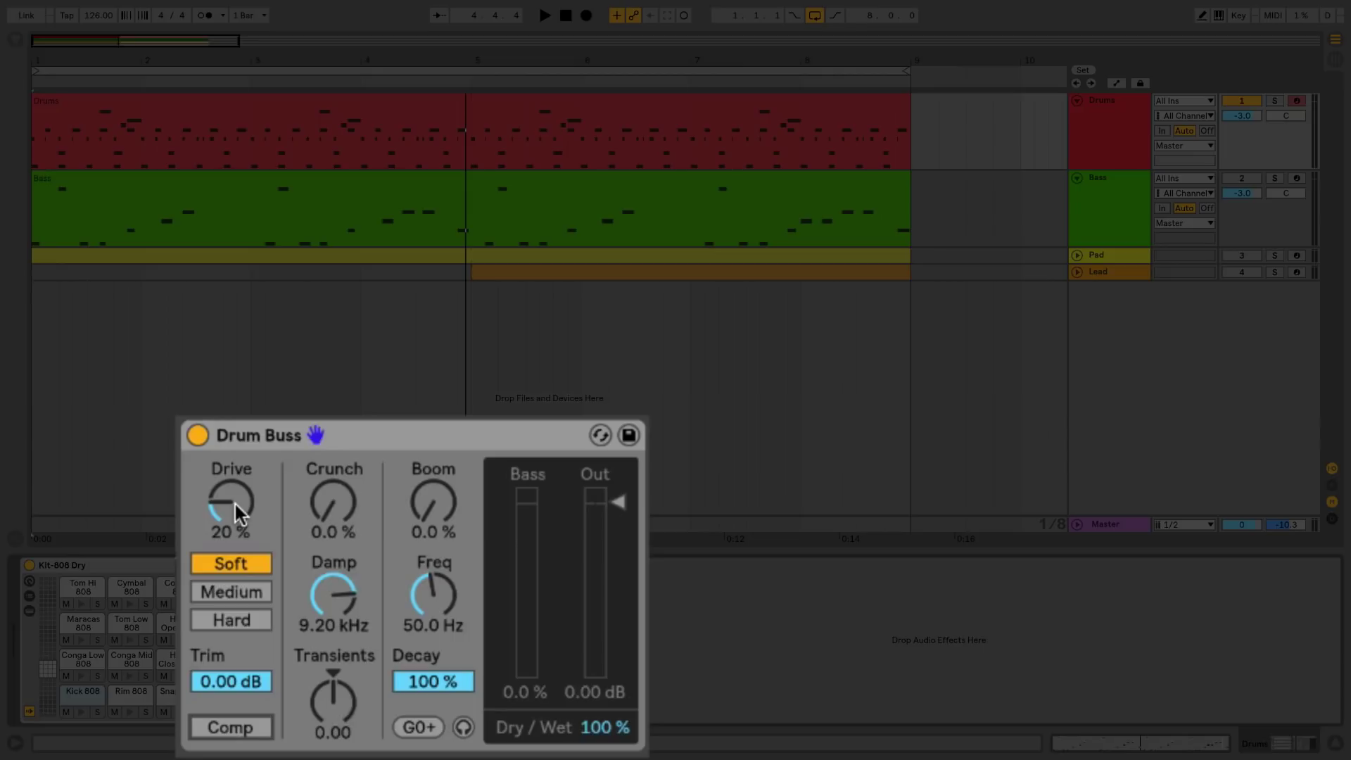
pyautogui.moveTo(234, 501); pyautogui.dragTo(234, 535)
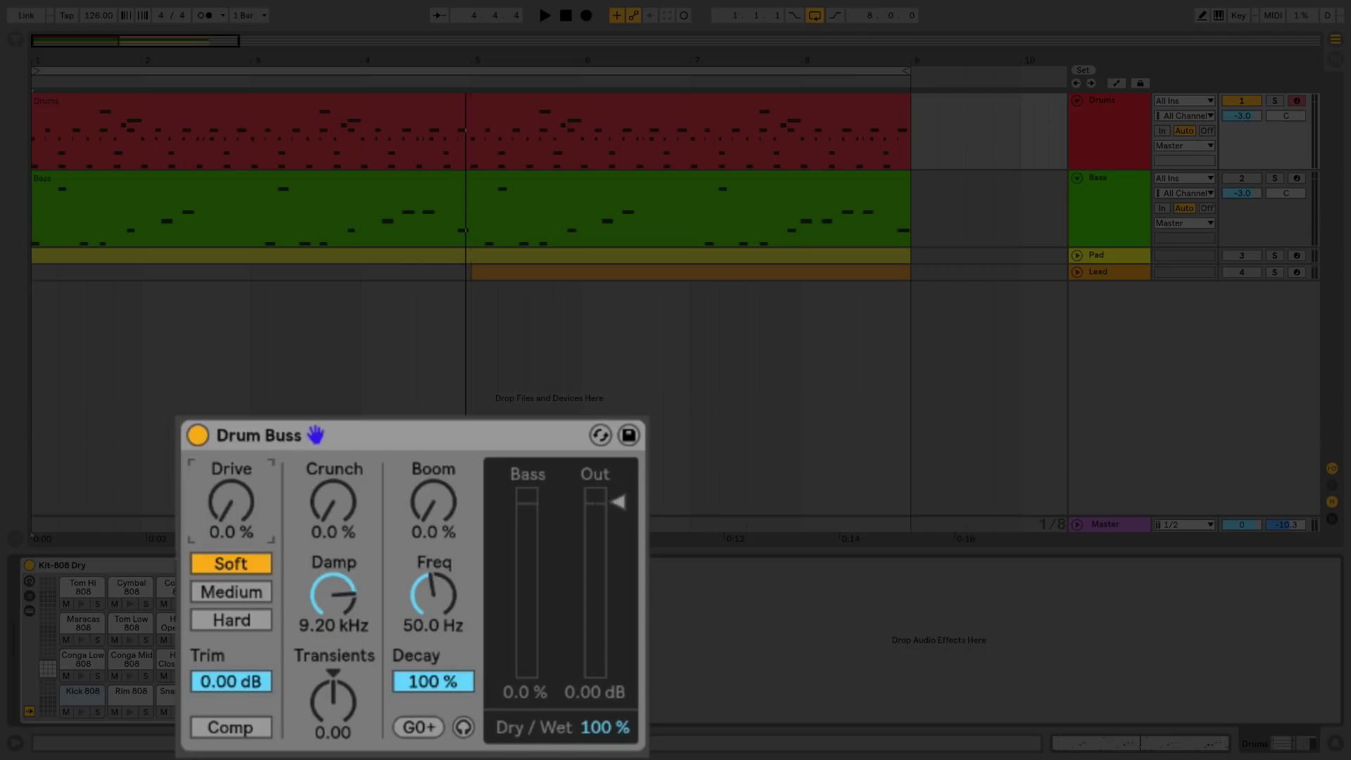
pyautogui.click(230, 591)
pyautogui.click(230, 621)
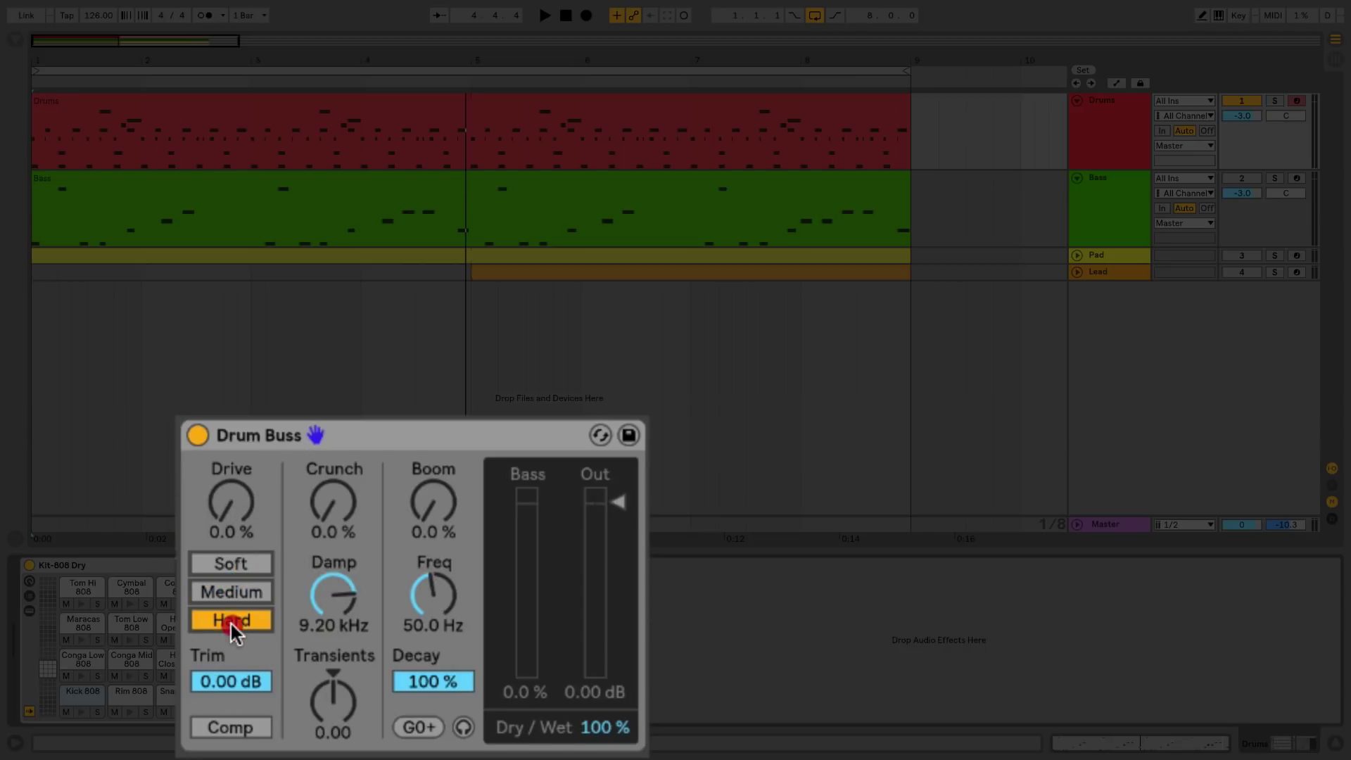
# Return Drum Buss to Soft, then set the Saturator waveshape to Hard Curve after trying Medium Curve
pyautogui.click(232, 563)
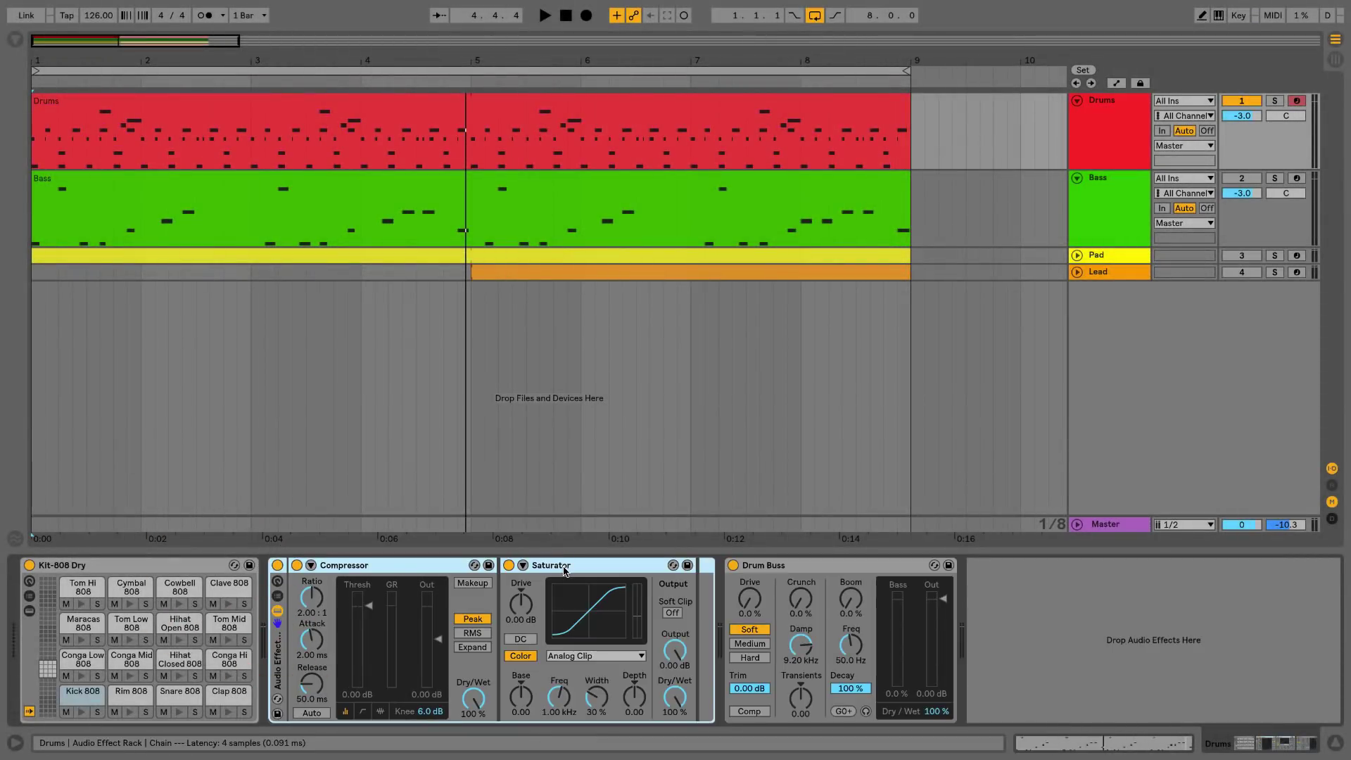
pyautogui.click(563, 567)
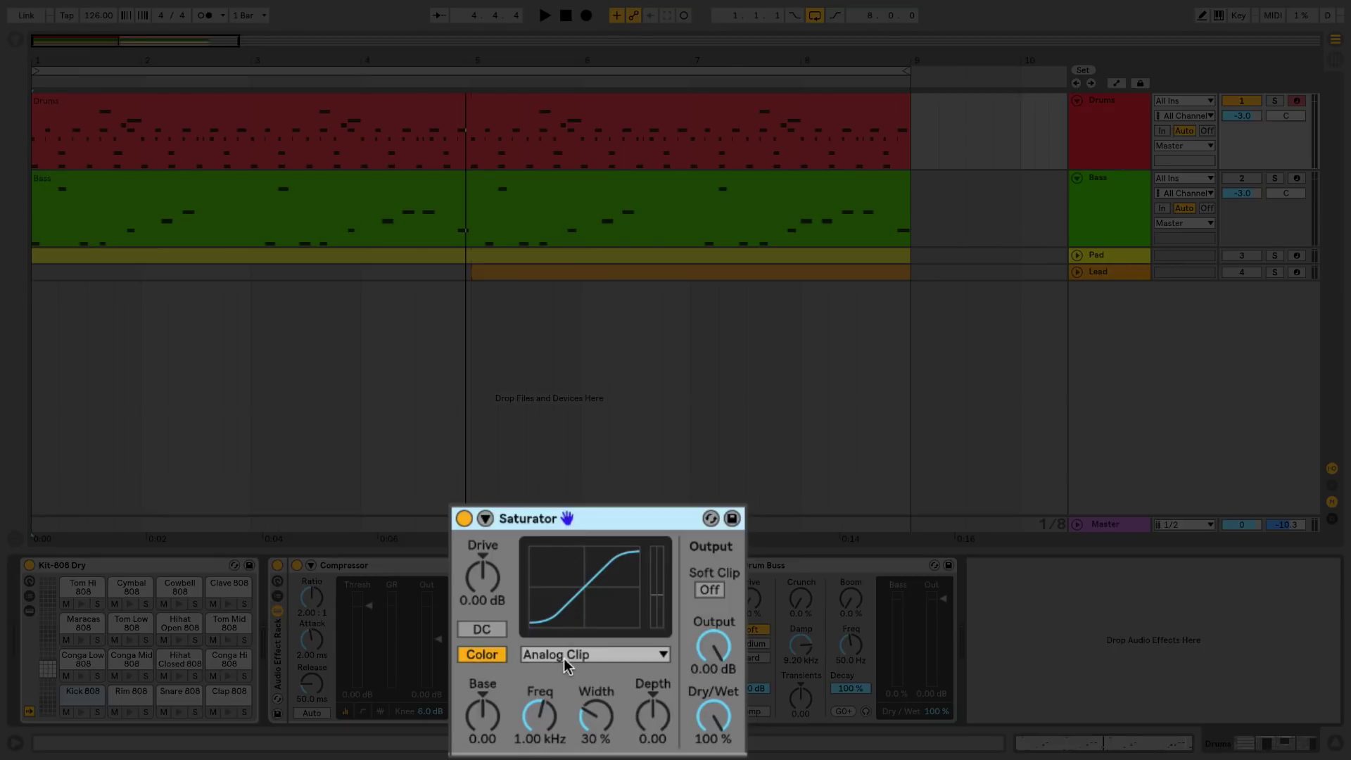
pyautogui.click(564, 662)
pyautogui.click(560, 710)
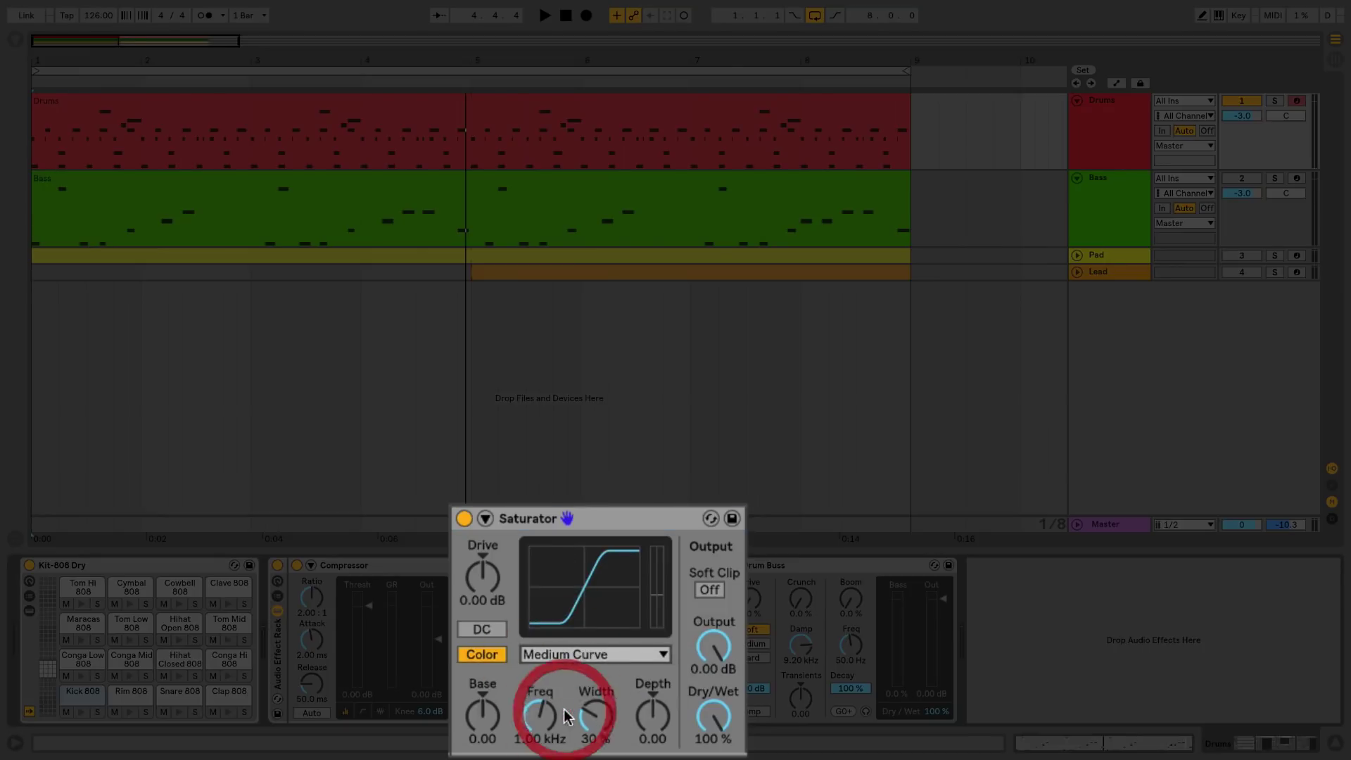
pyautogui.click(575, 658)
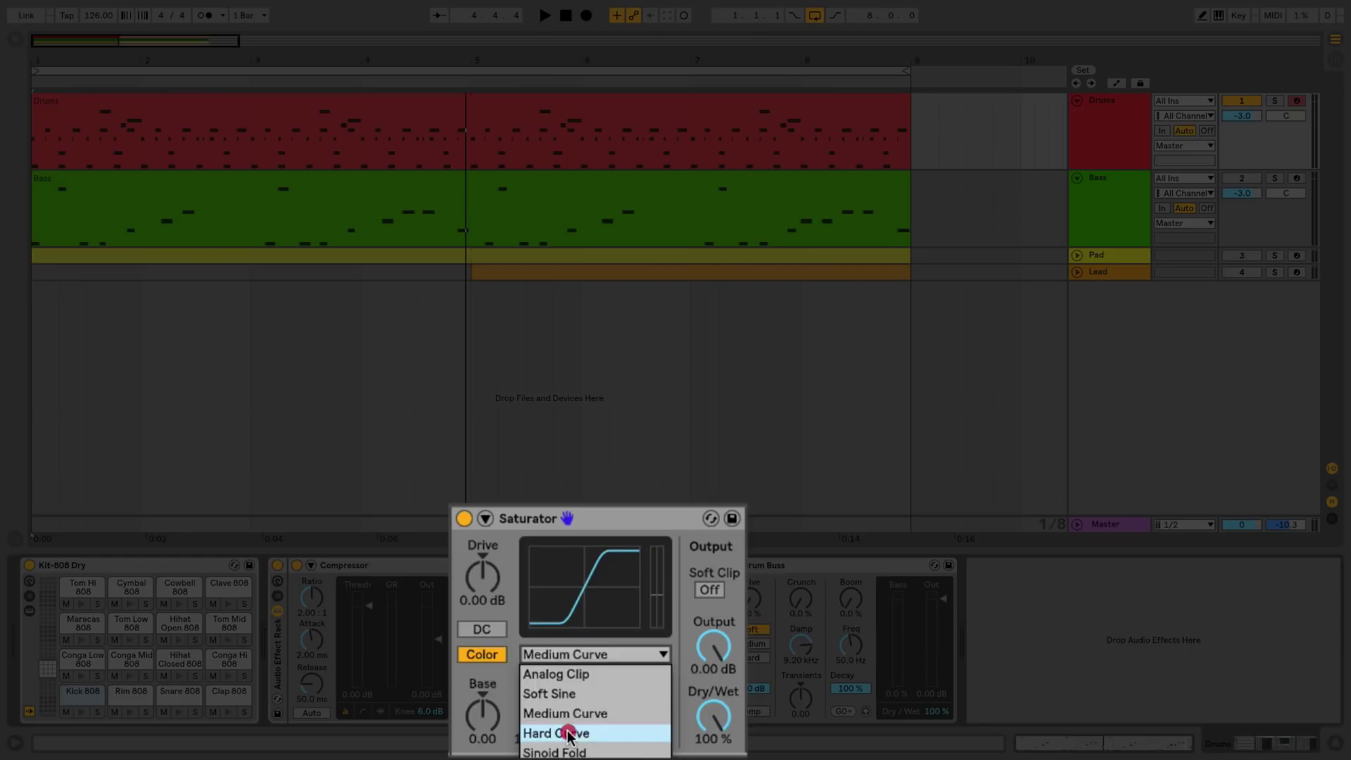
pyautogui.click(562, 732)
pyautogui.click(563, 656)
pyautogui.click(562, 732)
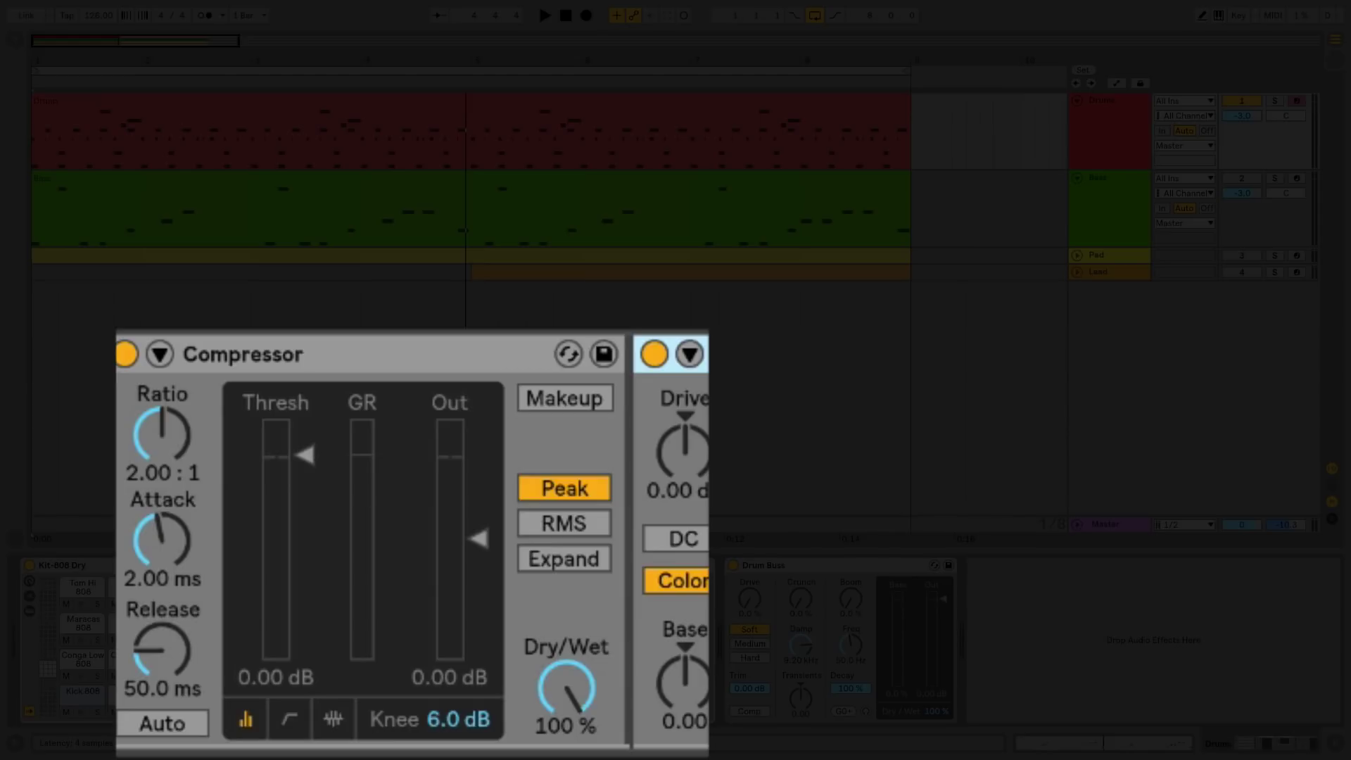
pyautogui.click(235, 357)
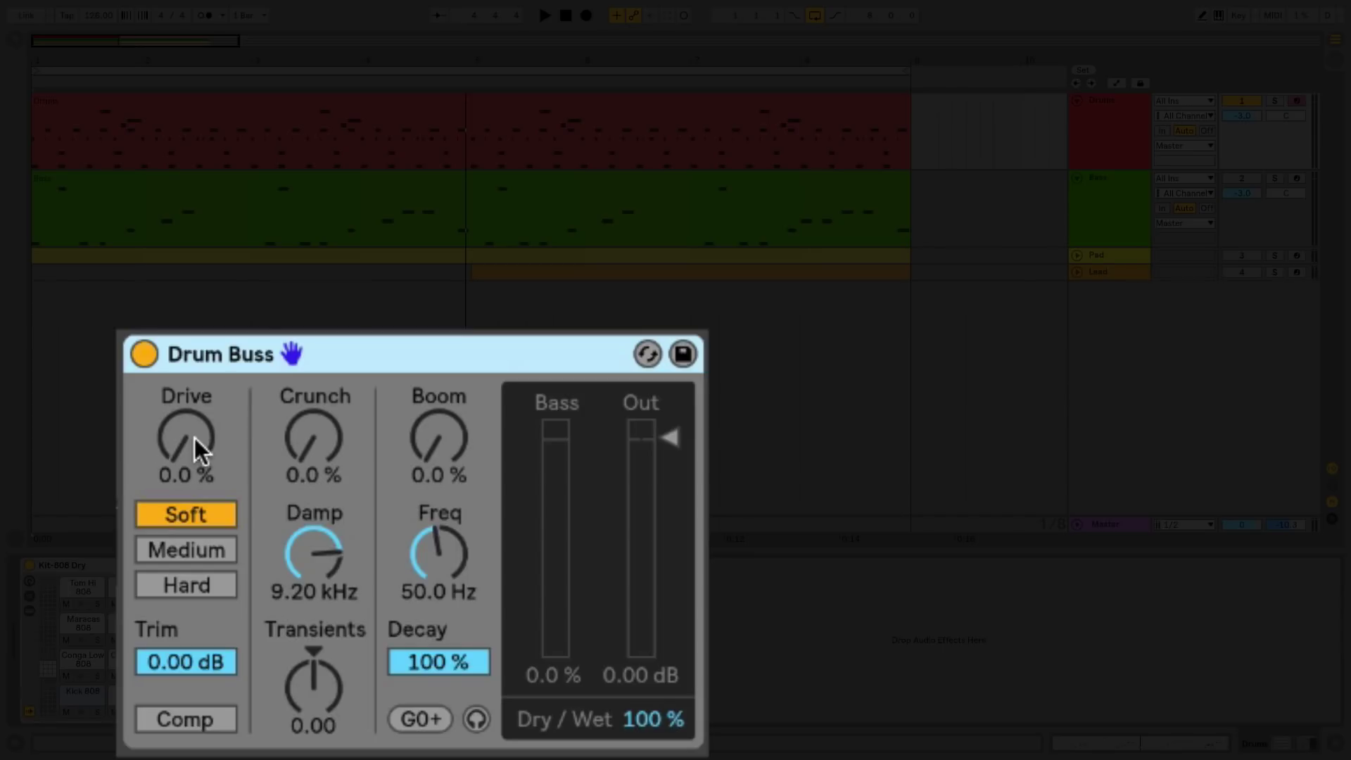
pyautogui.click(193, 665)
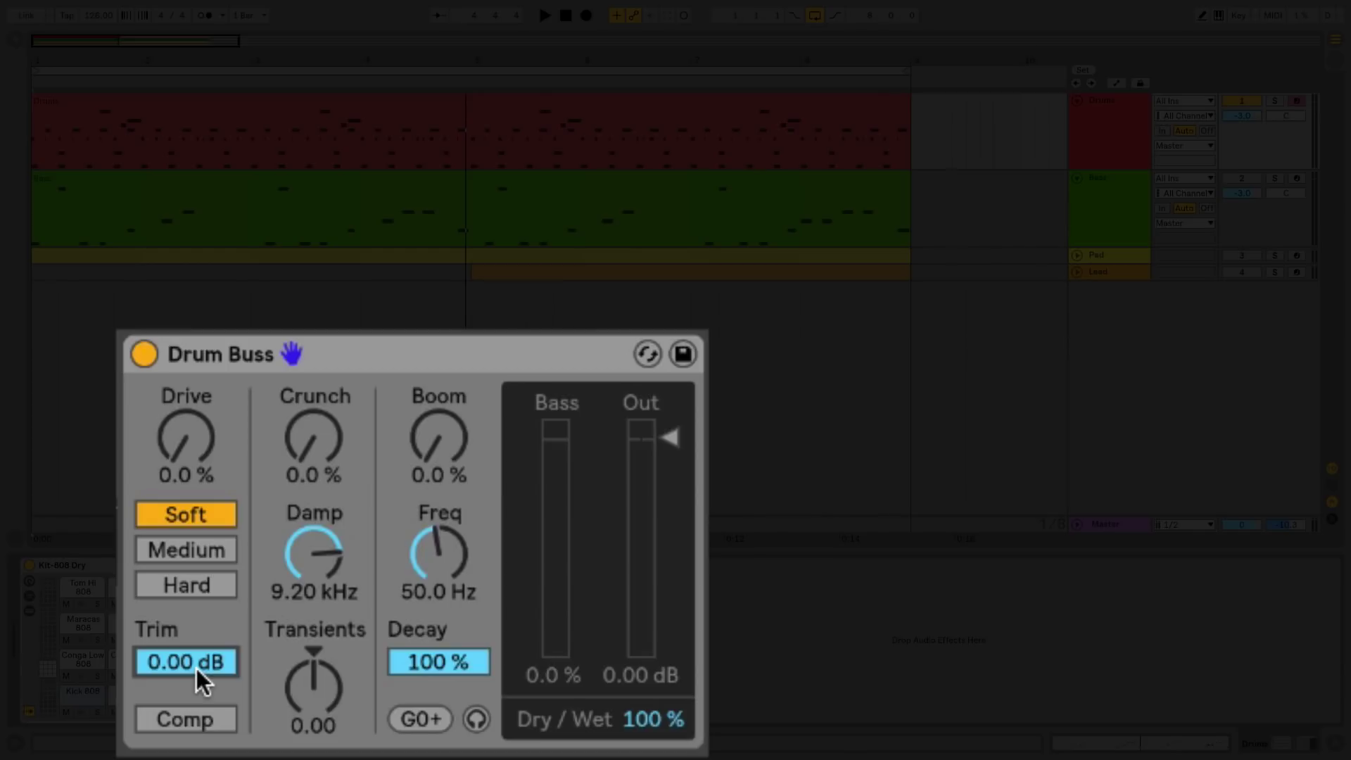
pyautogui.moveTo(196, 662); pyautogui.dragTo(196, 694)
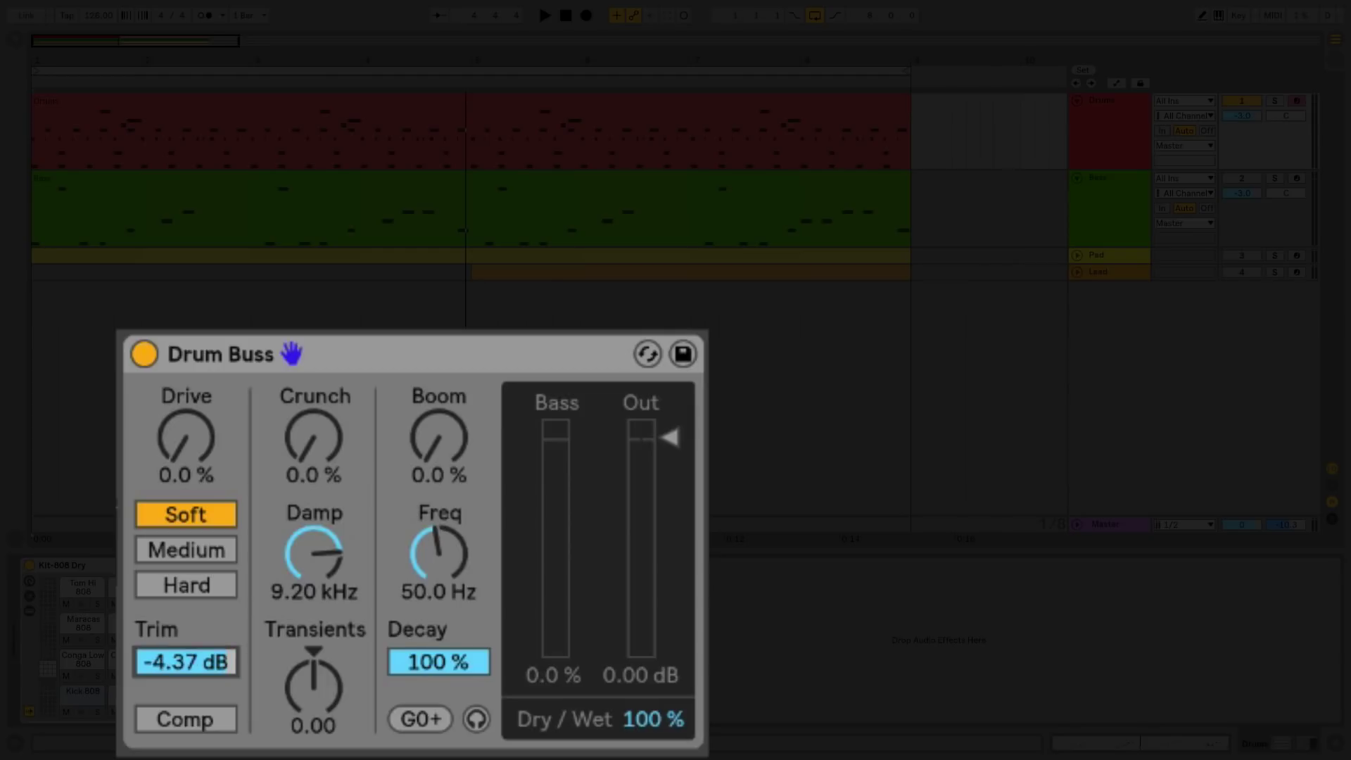
pyautogui.doubleClick(196, 663)
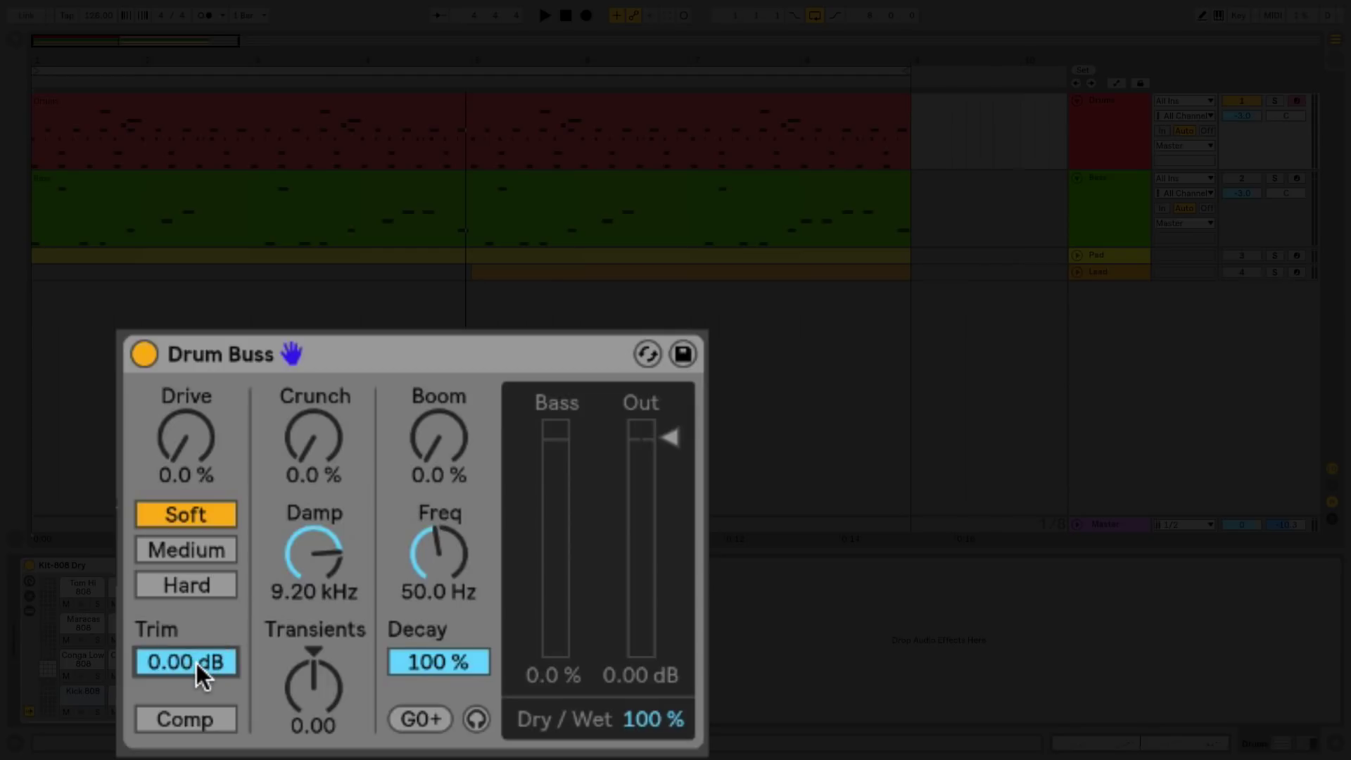
pyautogui.click(197, 715)
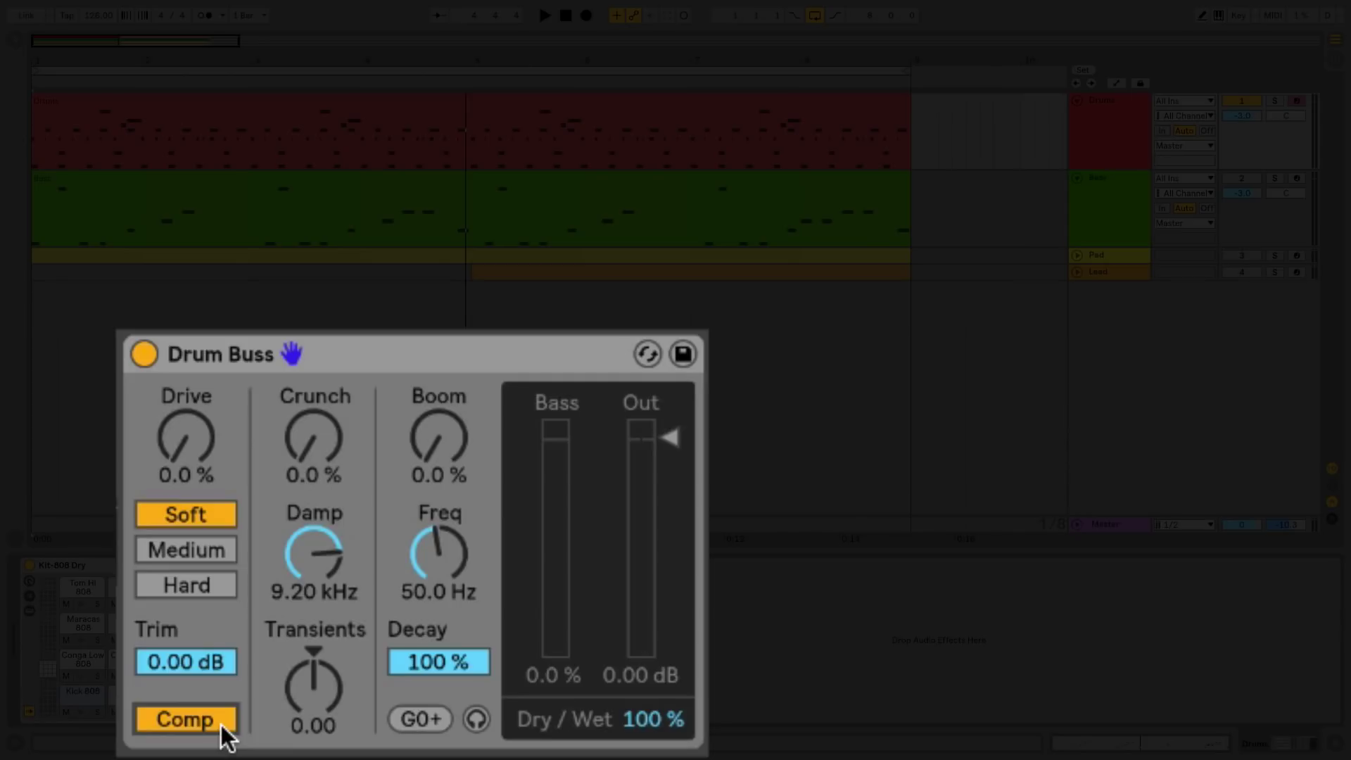
pyautogui.click(221, 725)
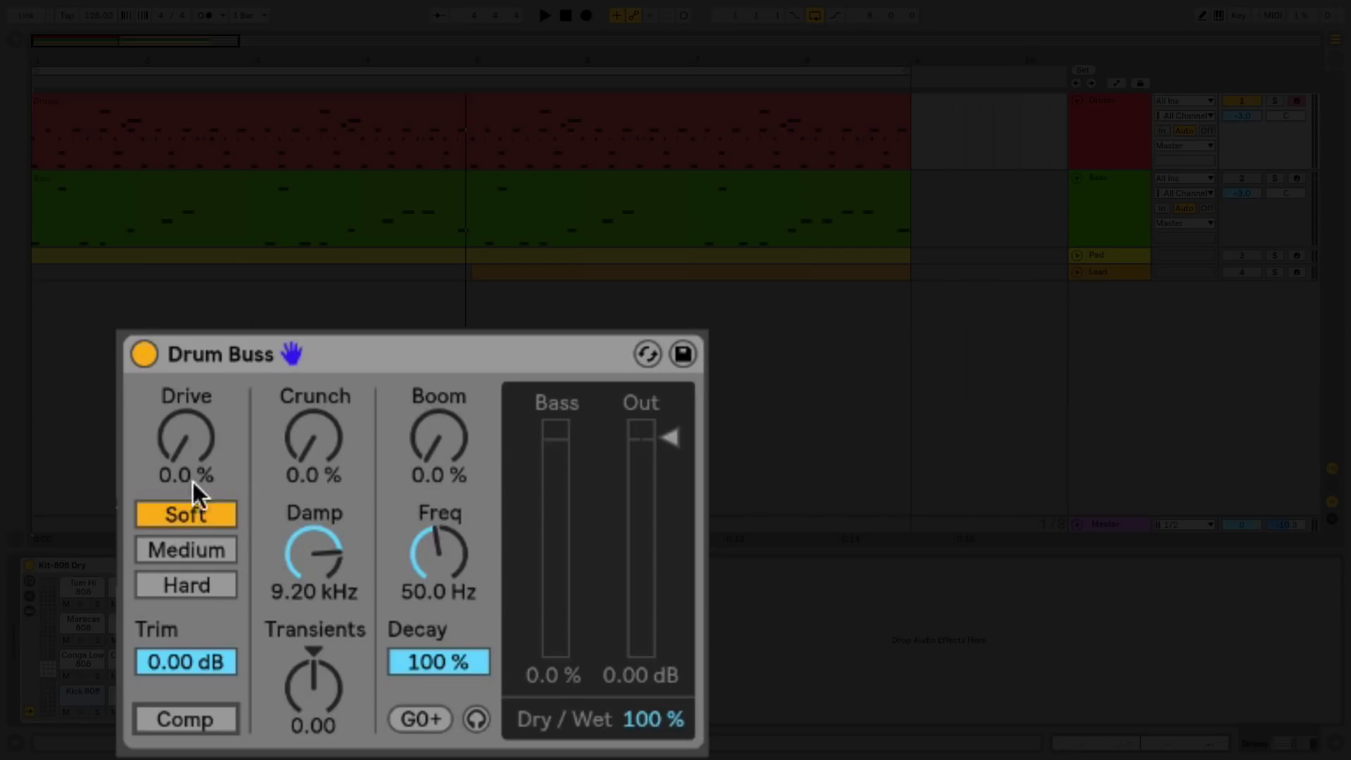
# Test Crunch at about 35 % and back to 0 %, then sweep Damp from 20.0 kHz to 1.39 kHz
pyautogui.click(188, 664)
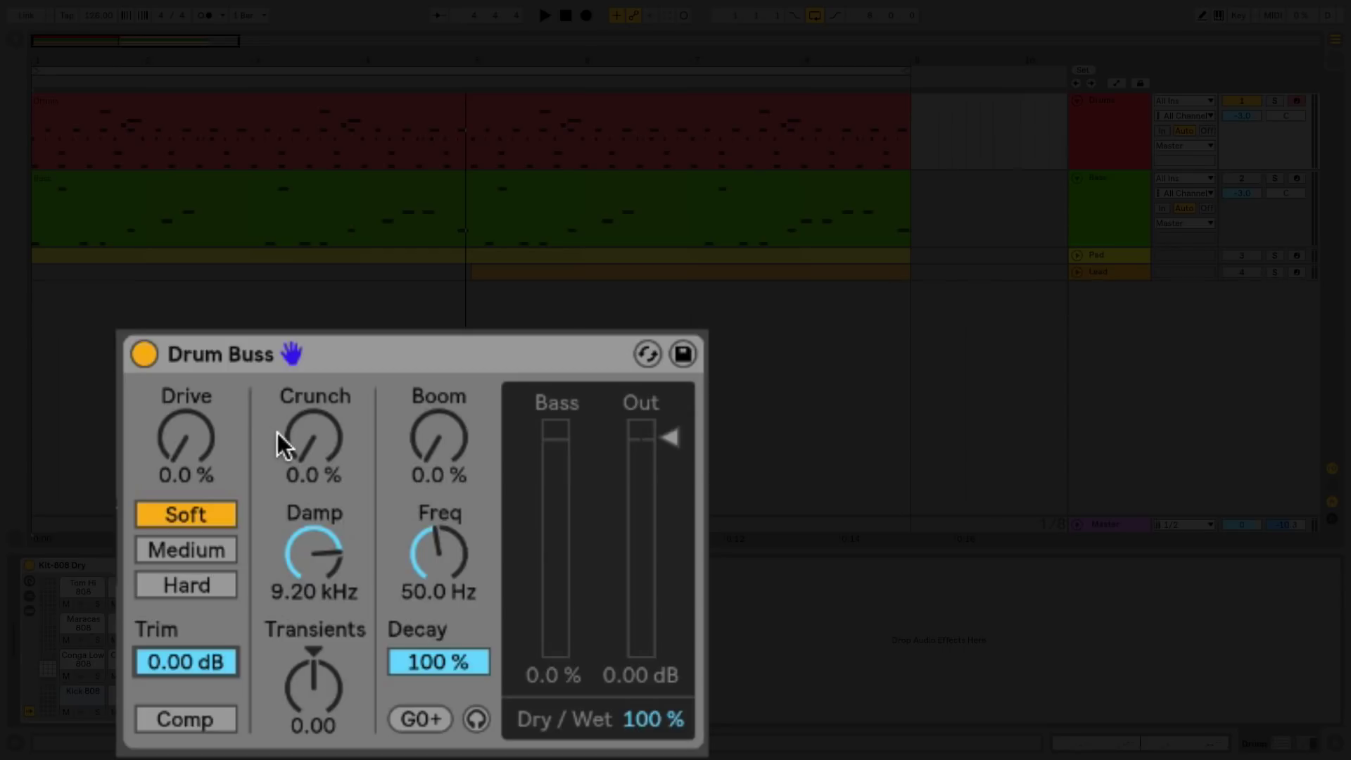
pyautogui.moveTo(300, 436); pyautogui.dragTo(300, 384)
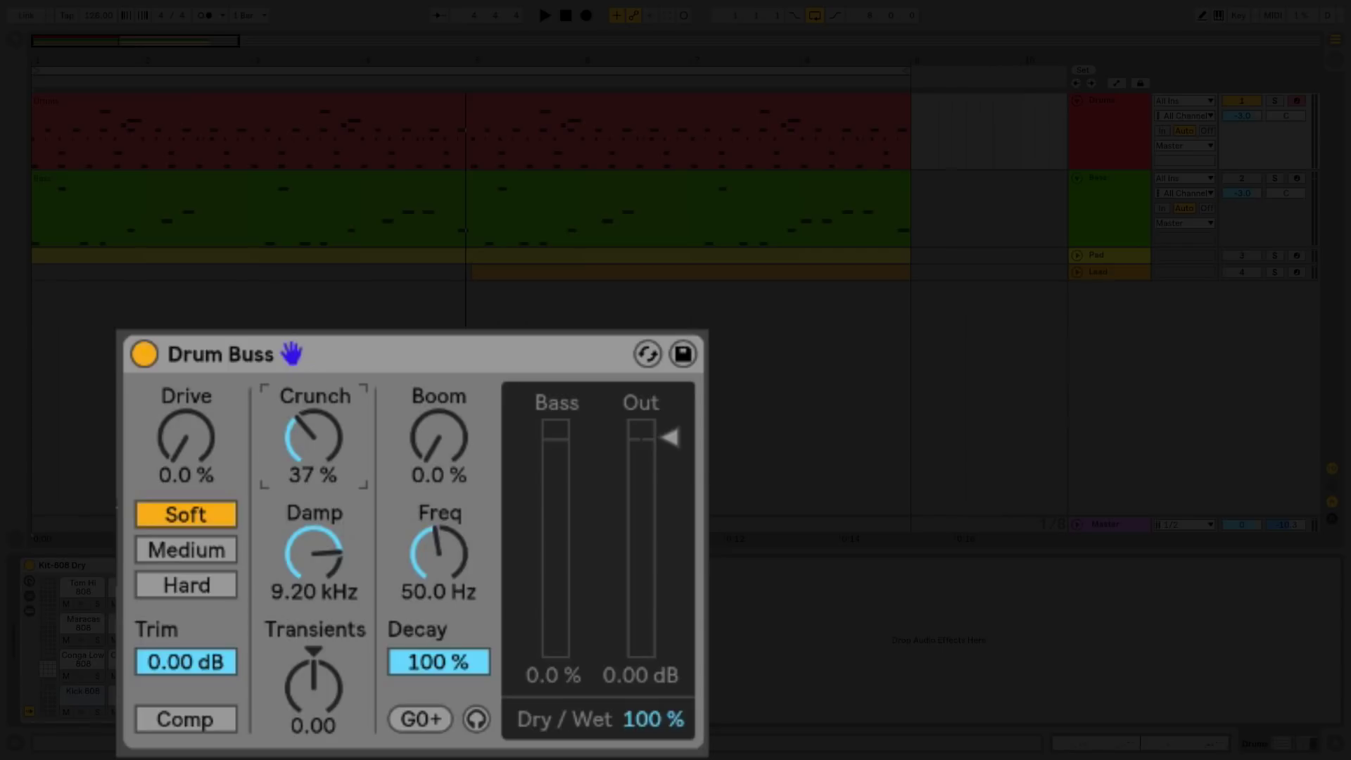
pyautogui.moveTo(299, 385); pyautogui.dragTo(300, 440)
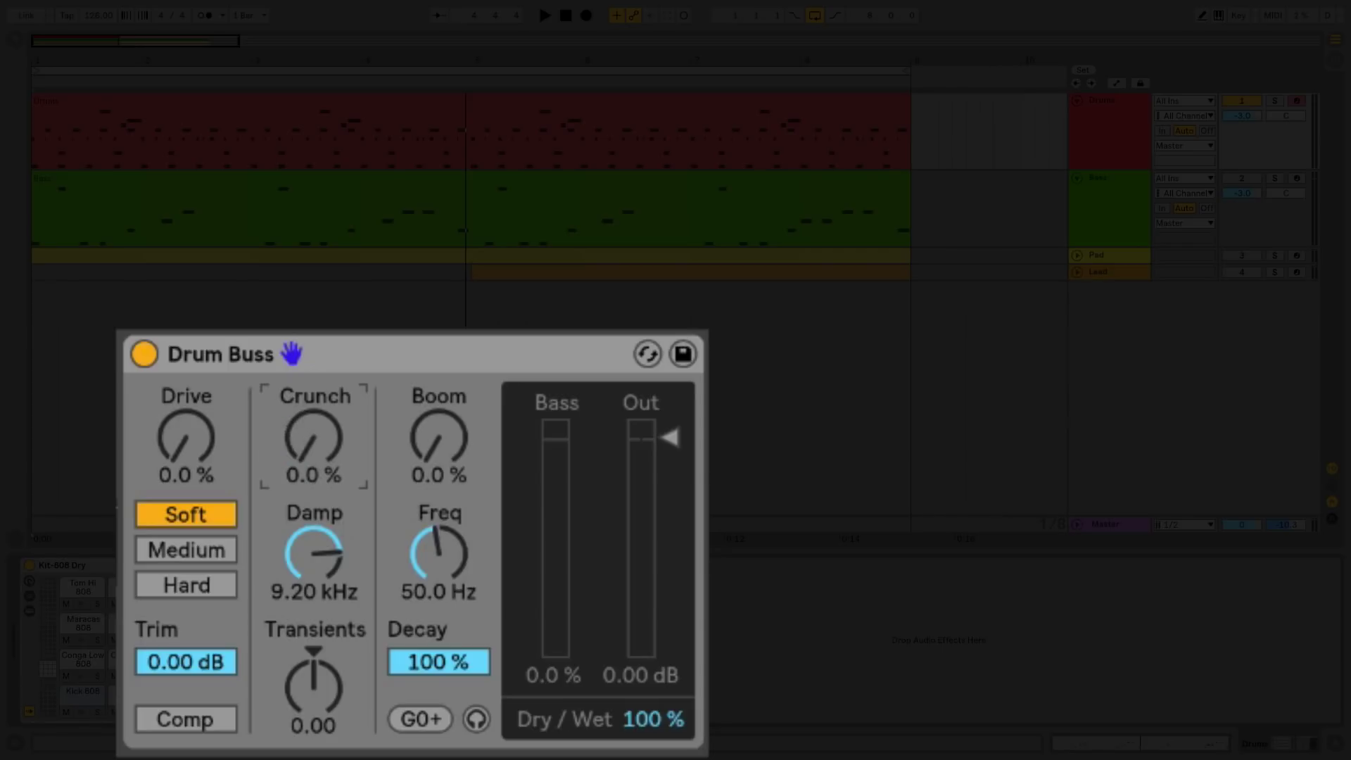
pyautogui.click(310, 560)
pyautogui.moveTo(311, 552)
pyautogui.mouseDown()
pyautogui.moveTo(311, 496)
pyautogui.moveTo(310, 527)
pyautogui.mouseUp()
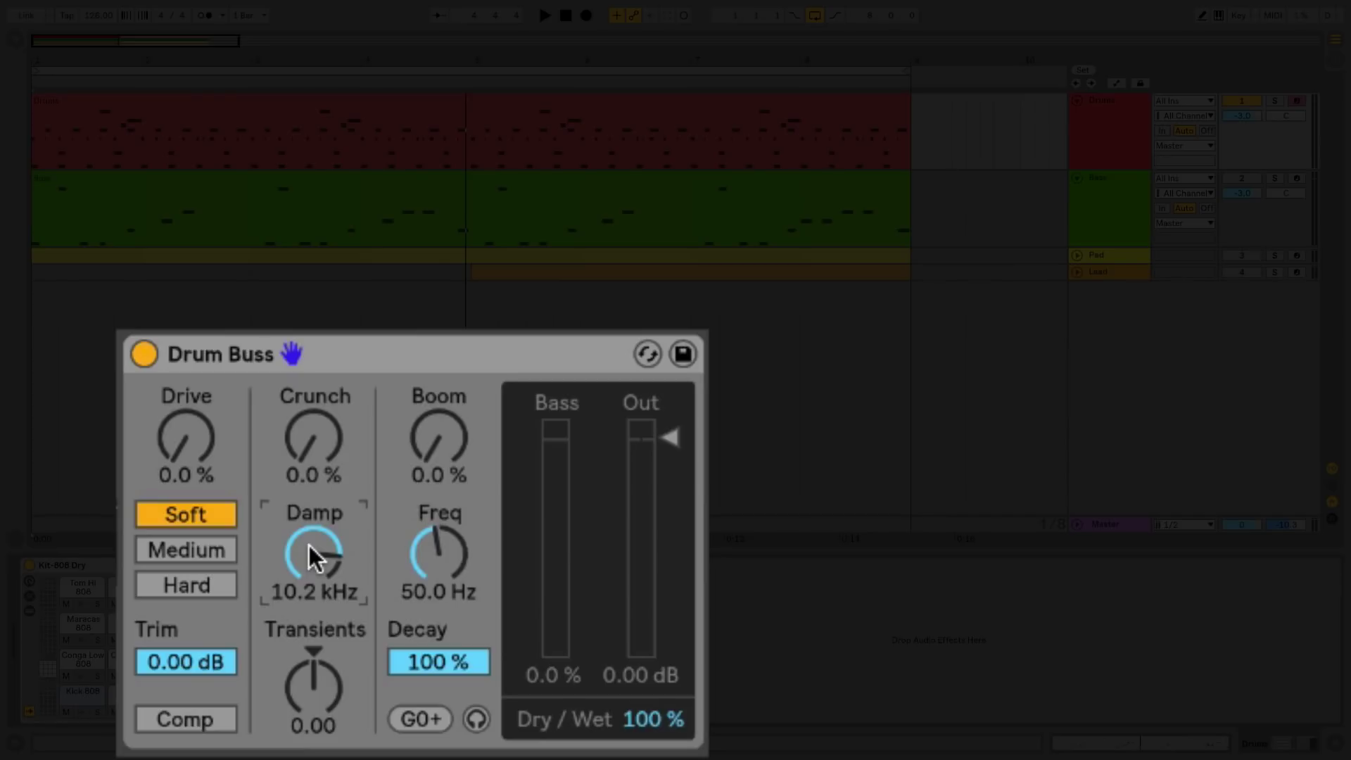
pyautogui.moveTo(310, 546)
pyautogui.mouseDown()
pyautogui.moveTo(310, 582)
pyautogui.moveTo(310, 547)
pyautogui.mouseUp()
# Try Transients at 0.17, then at -0.62 and lower, before resetting it to 0.00
pyautogui.click(315, 684)
pyautogui.moveTo(314, 677); pyautogui.dragTo(314, 655)
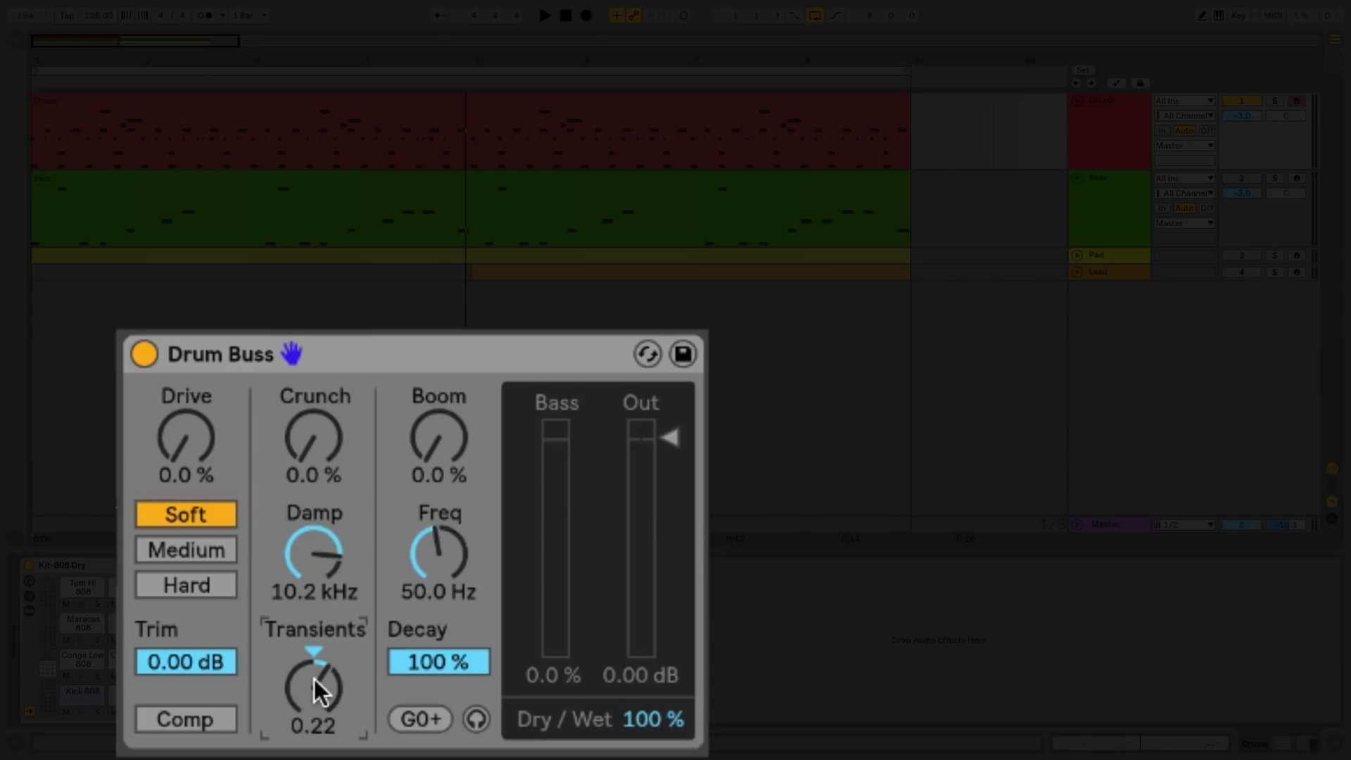
pyautogui.moveTo(313, 678); pyautogui.dragTo(313, 719)
pyautogui.moveTo(307, 675); pyautogui.dragTo(306, 695)
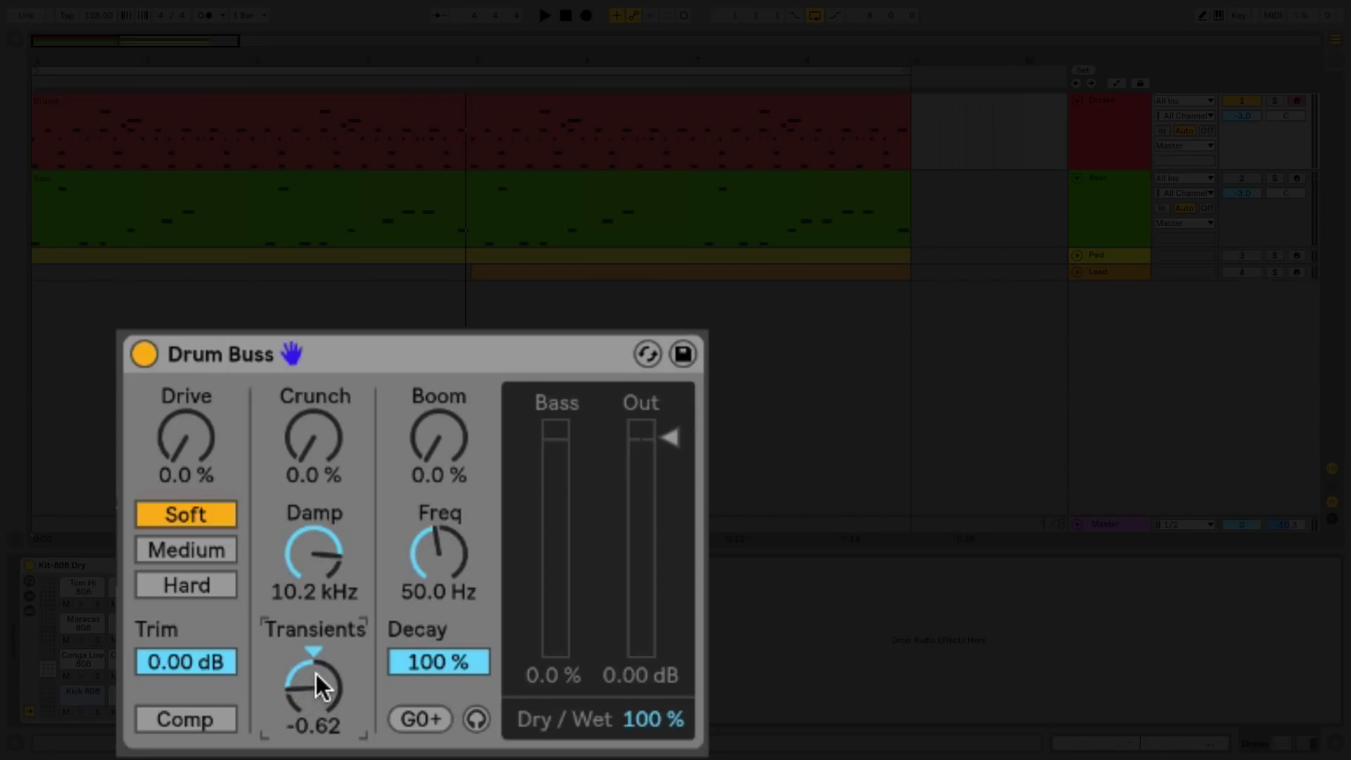
pyautogui.moveTo(315, 674)
pyautogui.mouseDown()
pyautogui.moveTo(315, 689)
pyautogui.moveTo(320, 674)
pyautogui.mouseUp()
pyautogui.doubleClick(312, 651)
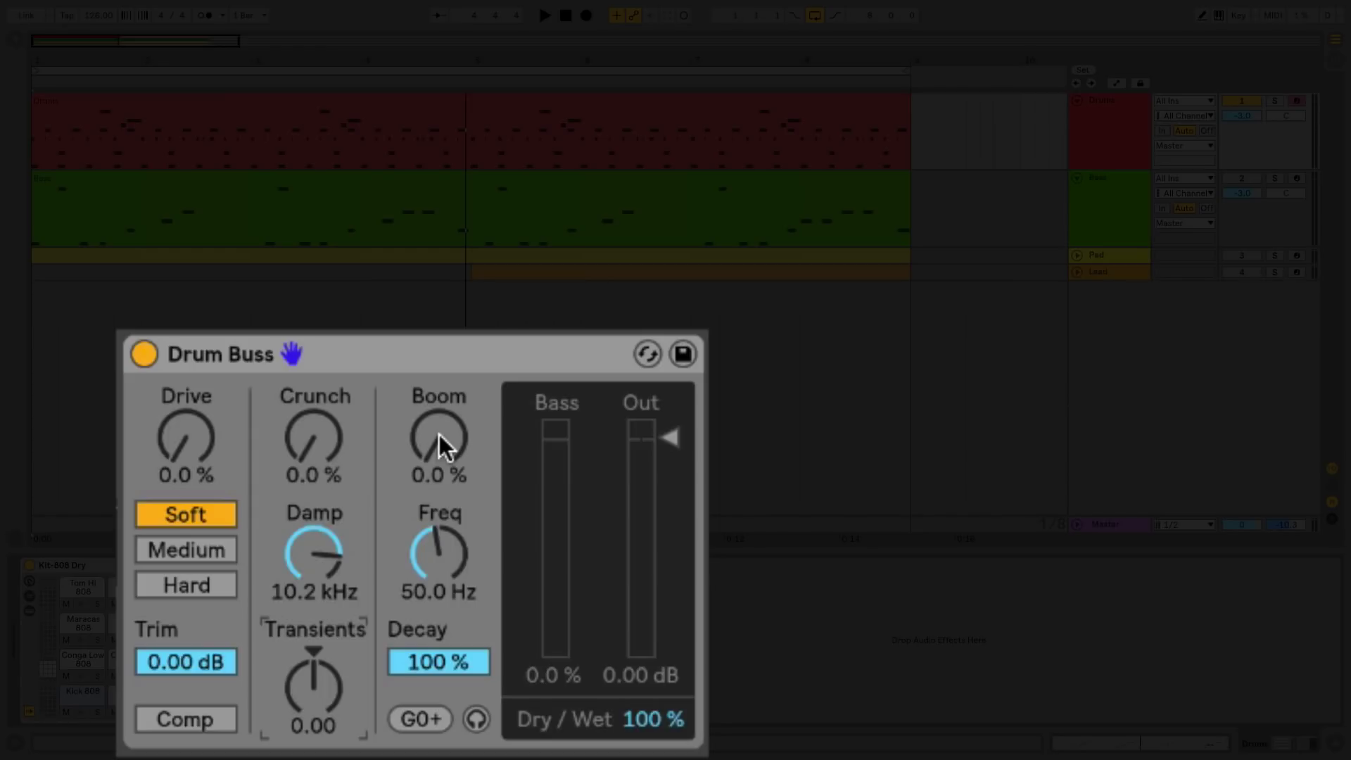
# Raise Drum Buss Boom to about 40 % and snap its Freq to the F#0 note at 46.2 Hz
pyautogui.moveTo(439, 439); pyautogui.dragTo(439, 409)
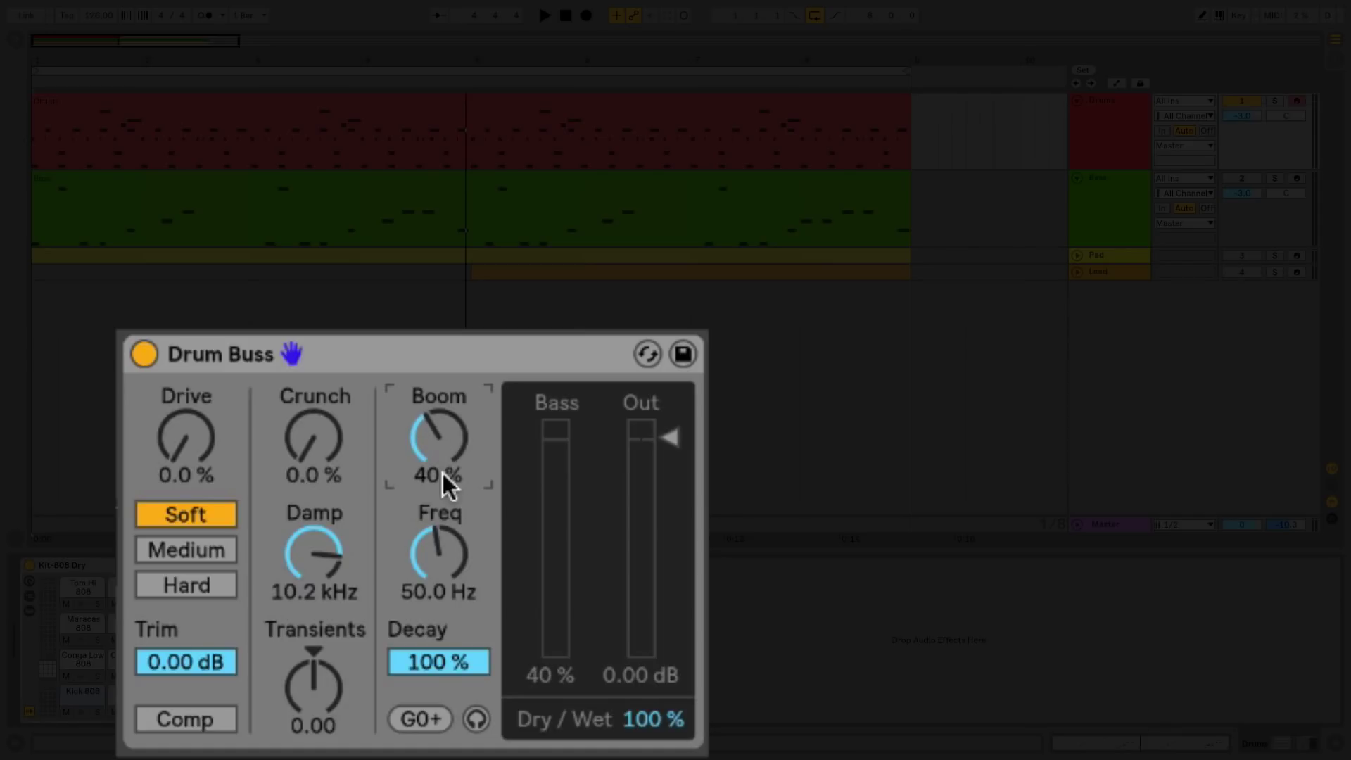
pyautogui.click(444, 557)
pyautogui.moveTo(437, 558)
pyautogui.mouseDown()
pyautogui.moveTo(425, 541)
pyautogui.moveTo(427, 558)
pyautogui.mouseUp()
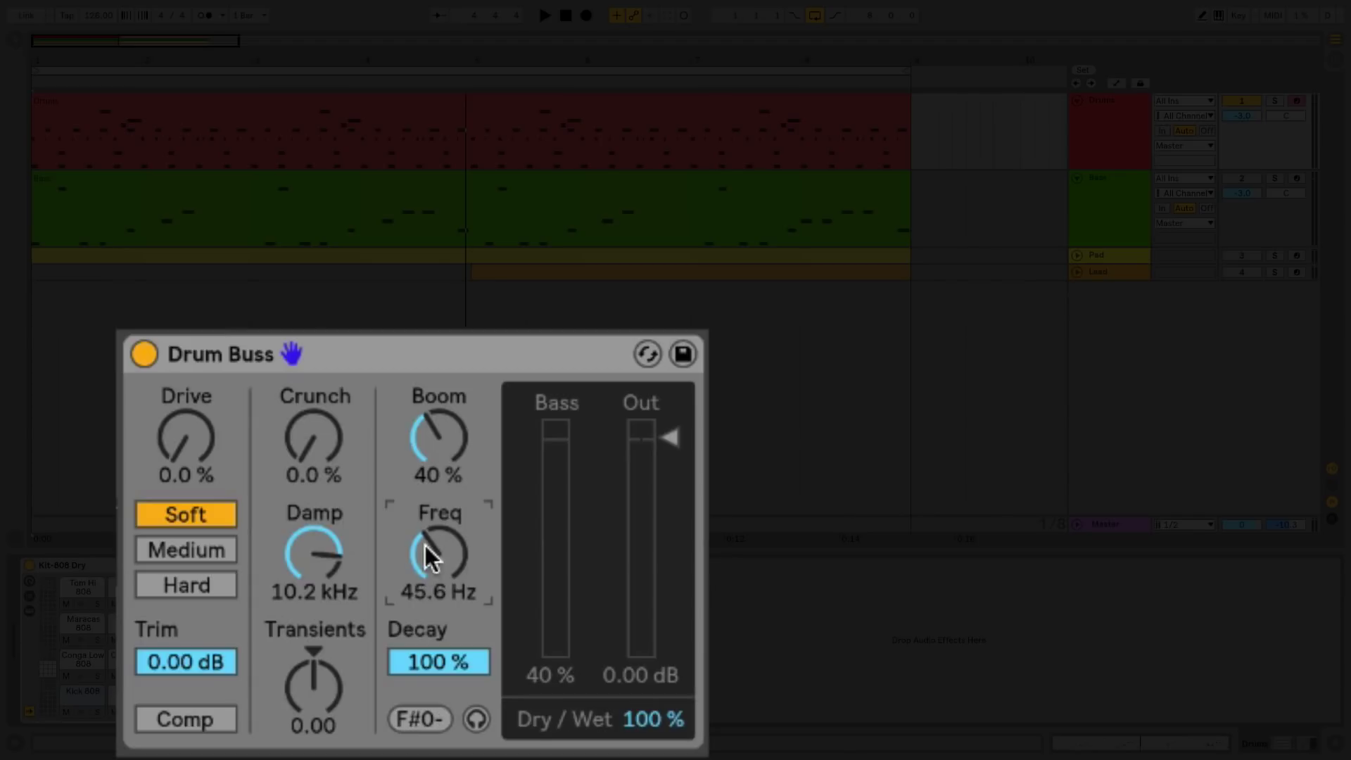
pyautogui.click(420, 719)
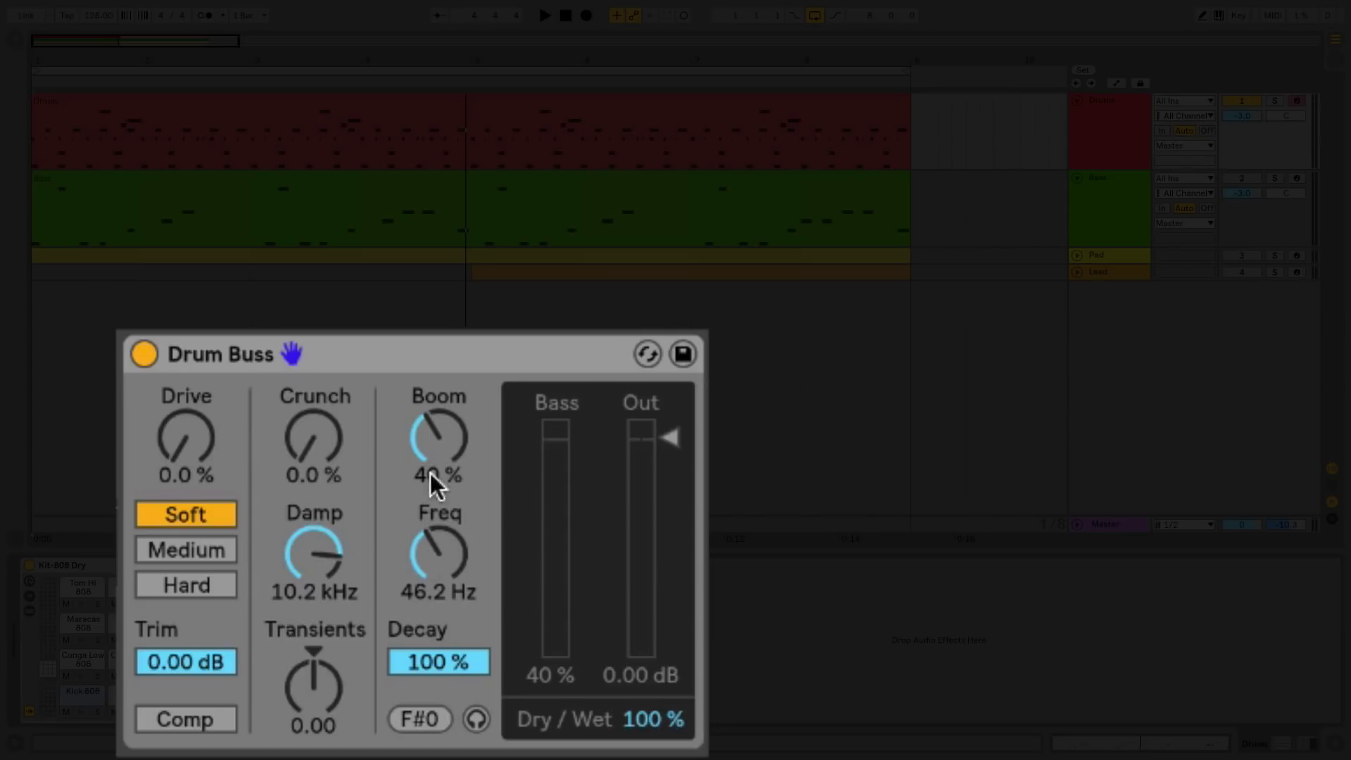
# Push Boom up into the 50s % and test shorter Boom Decay values of 64 % and 44 %
pyautogui.moveTo(425, 433); pyautogui.dragTo(425, 406)
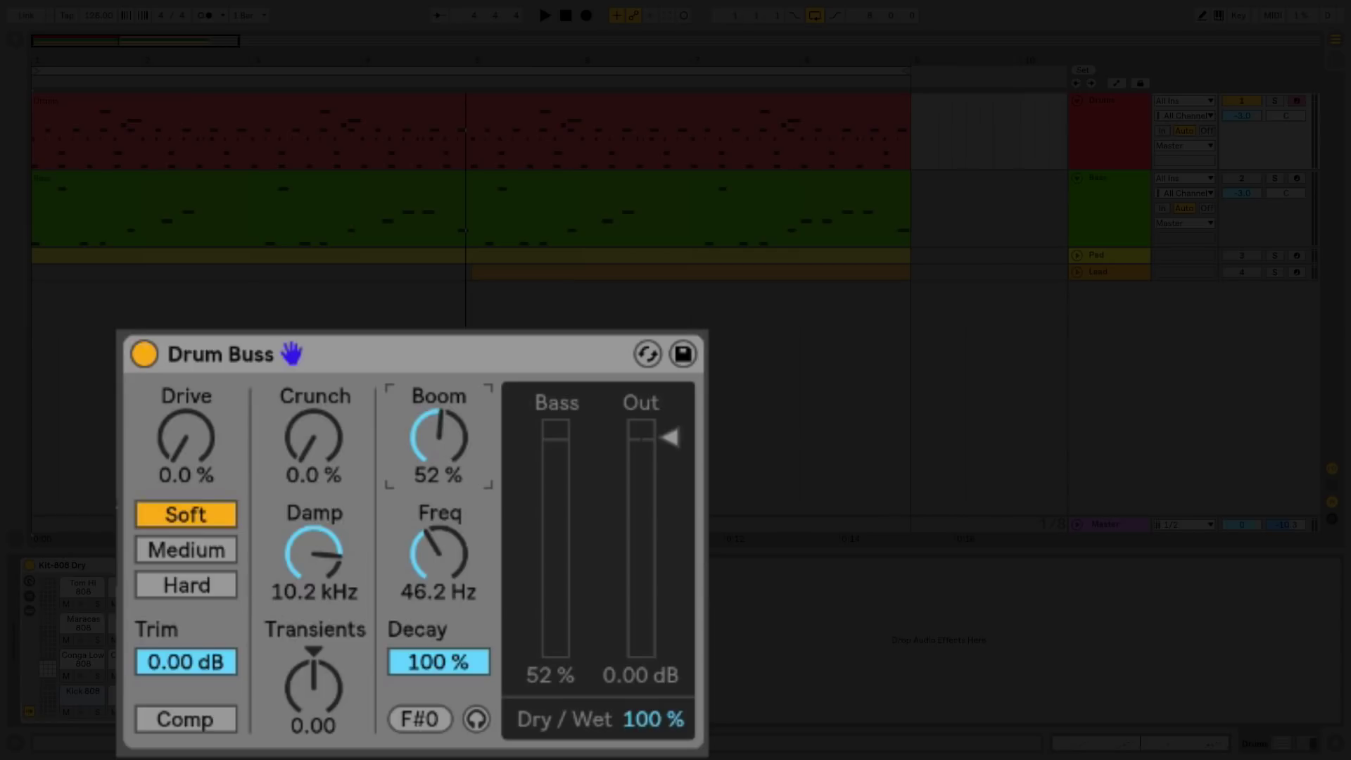
pyautogui.moveTo(425, 406); pyautogui.dragTo(425, 404)
pyautogui.click(445, 664)
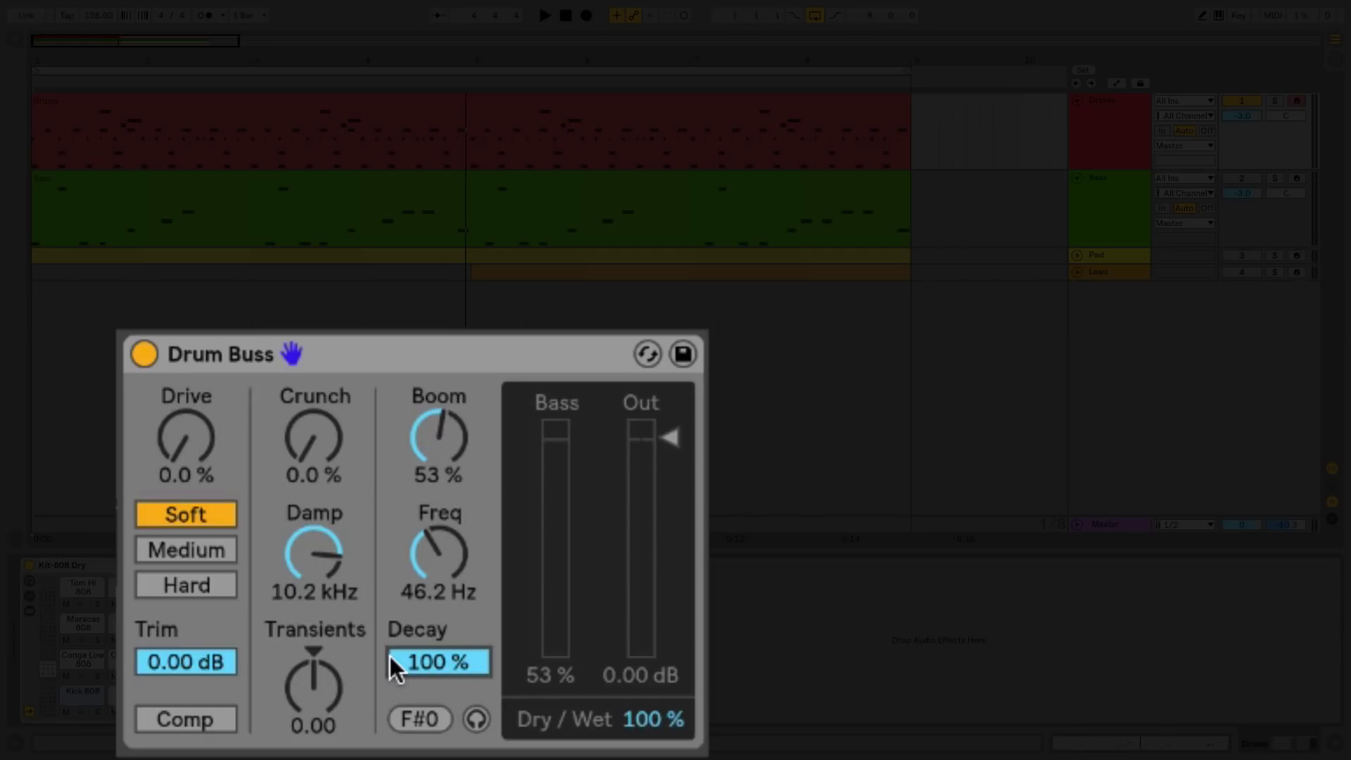
pyautogui.moveTo(441, 653); pyautogui.dragTo(441, 712)
pyautogui.moveTo(441, 652); pyautogui.dragTo(442, 678)
pyautogui.moveTo(445, 652); pyautogui.dragTo(445, 678)
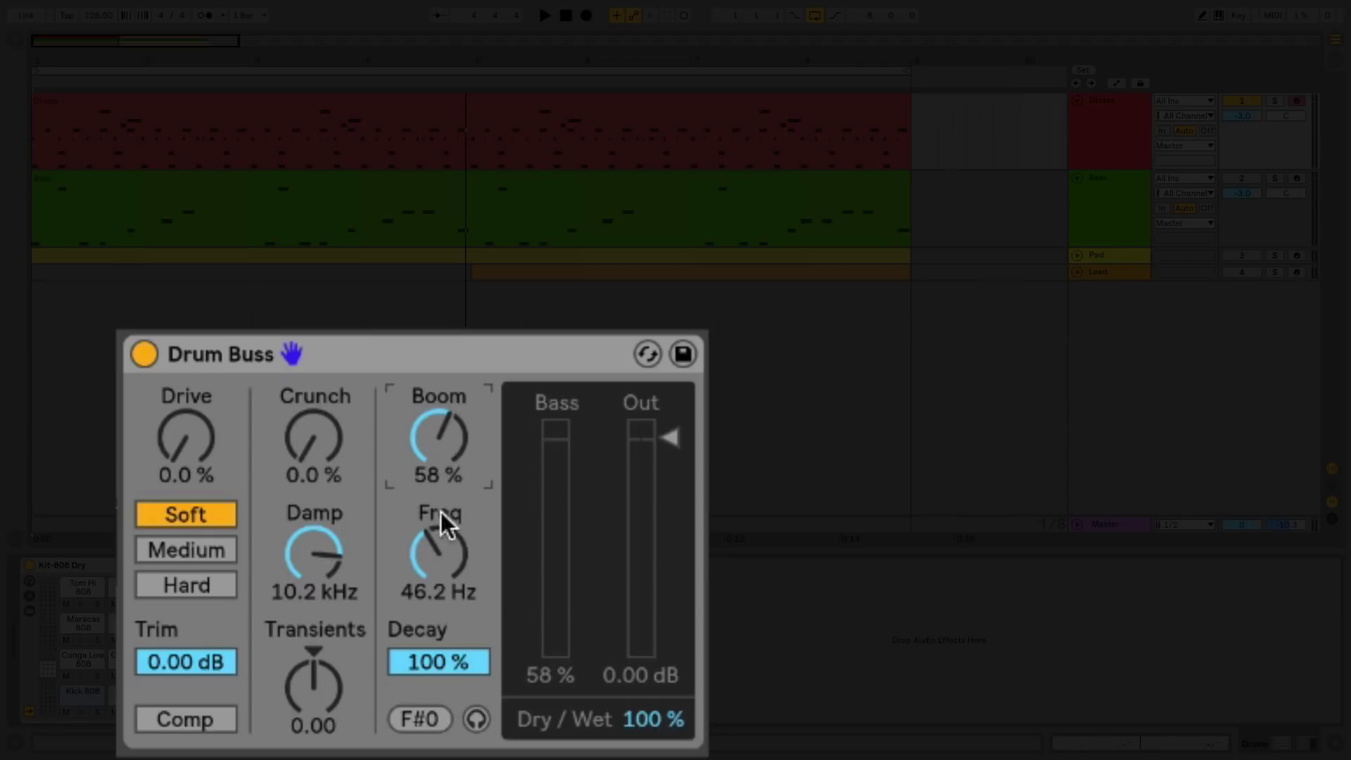
# Toggle the Boom headphone audition off and on, leaving the Boom bass signal soloed
pyautogui.click(476, 718)
pyautogui.click(476, 720)
pyautogui.click(476, 719)
pyautogui.click(476, 719)
pyautogui.click(646, 720)
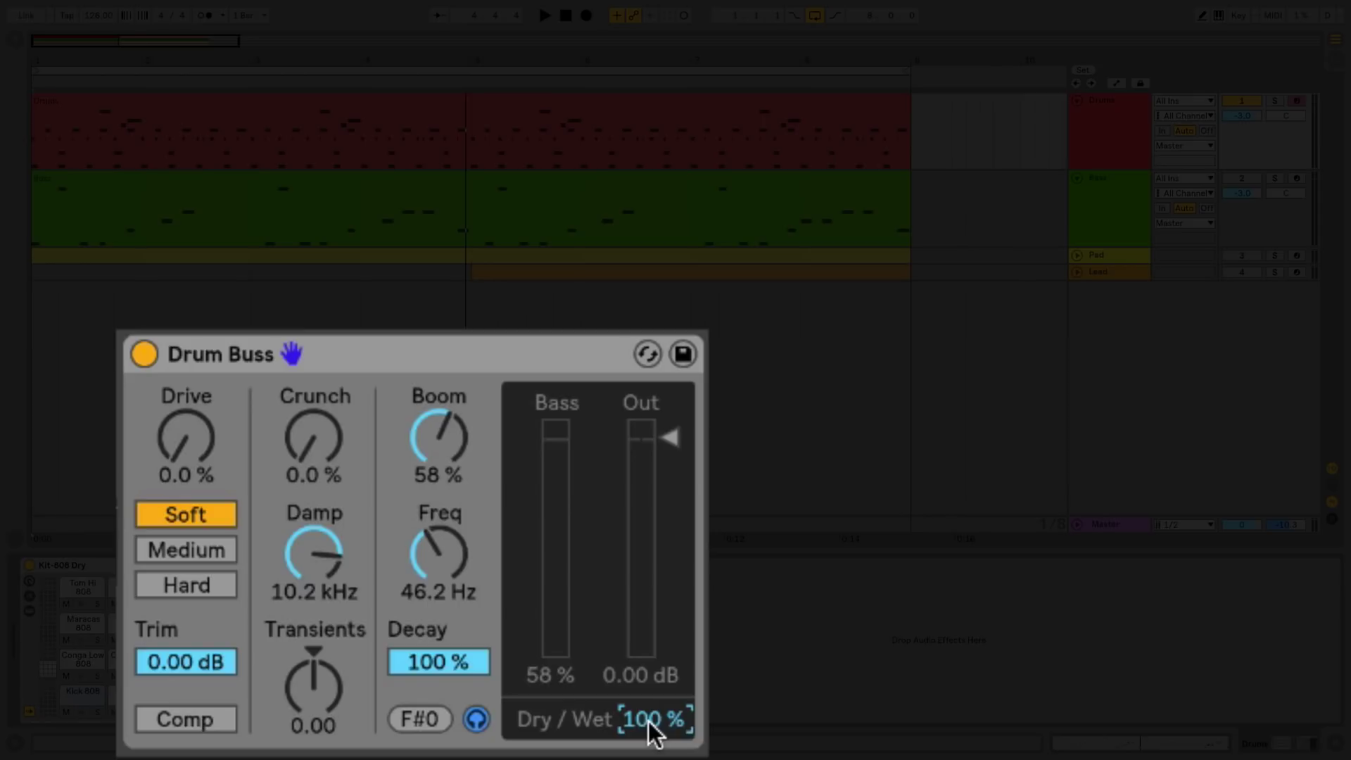
pyautogui.moveTo(648, 721)
pyautogui.mouseDown()
pyautogui.moveTo(648, 757)
pyautogui.moveTo(648, 725)
pyautogui.mouseUp()
pyautogui.click(390, 365)
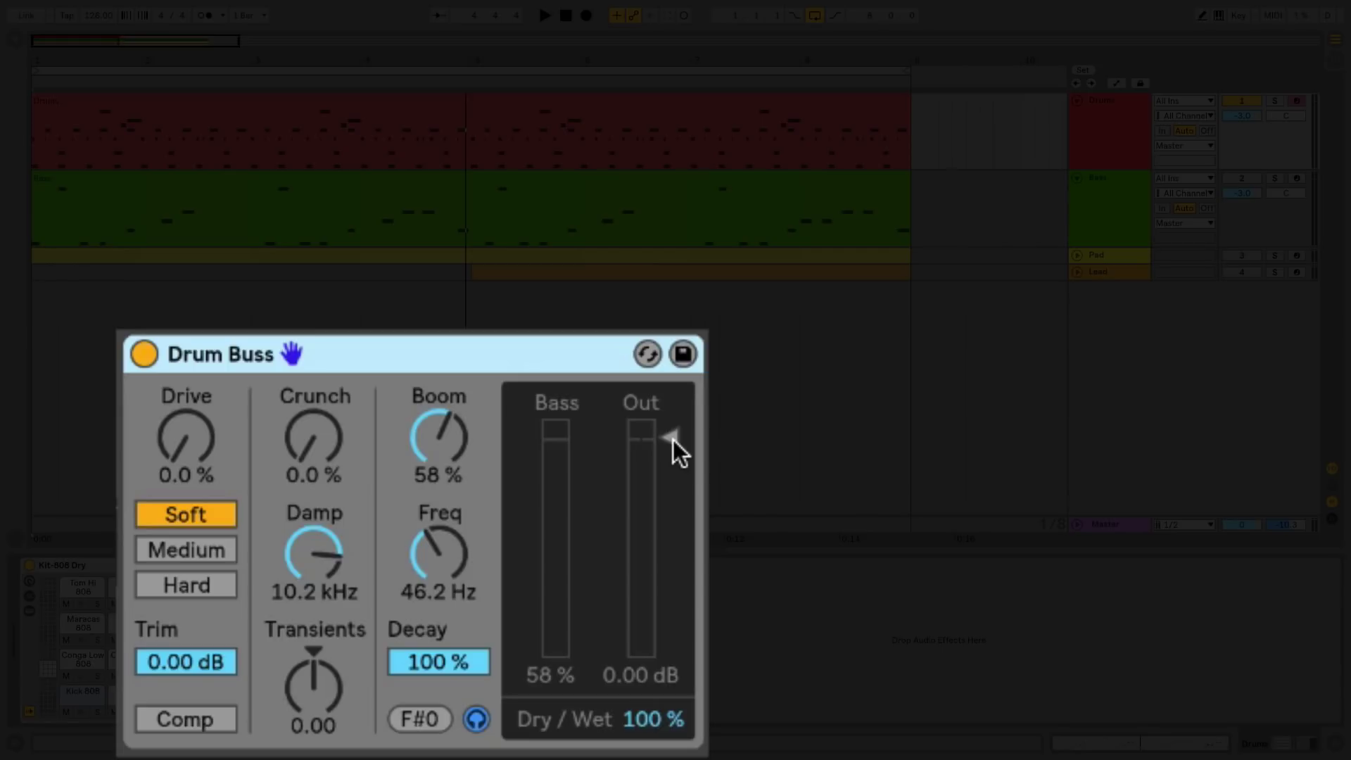
pyautogui.moveTo(672, 440); pyautogui.dragTo(669, 481)
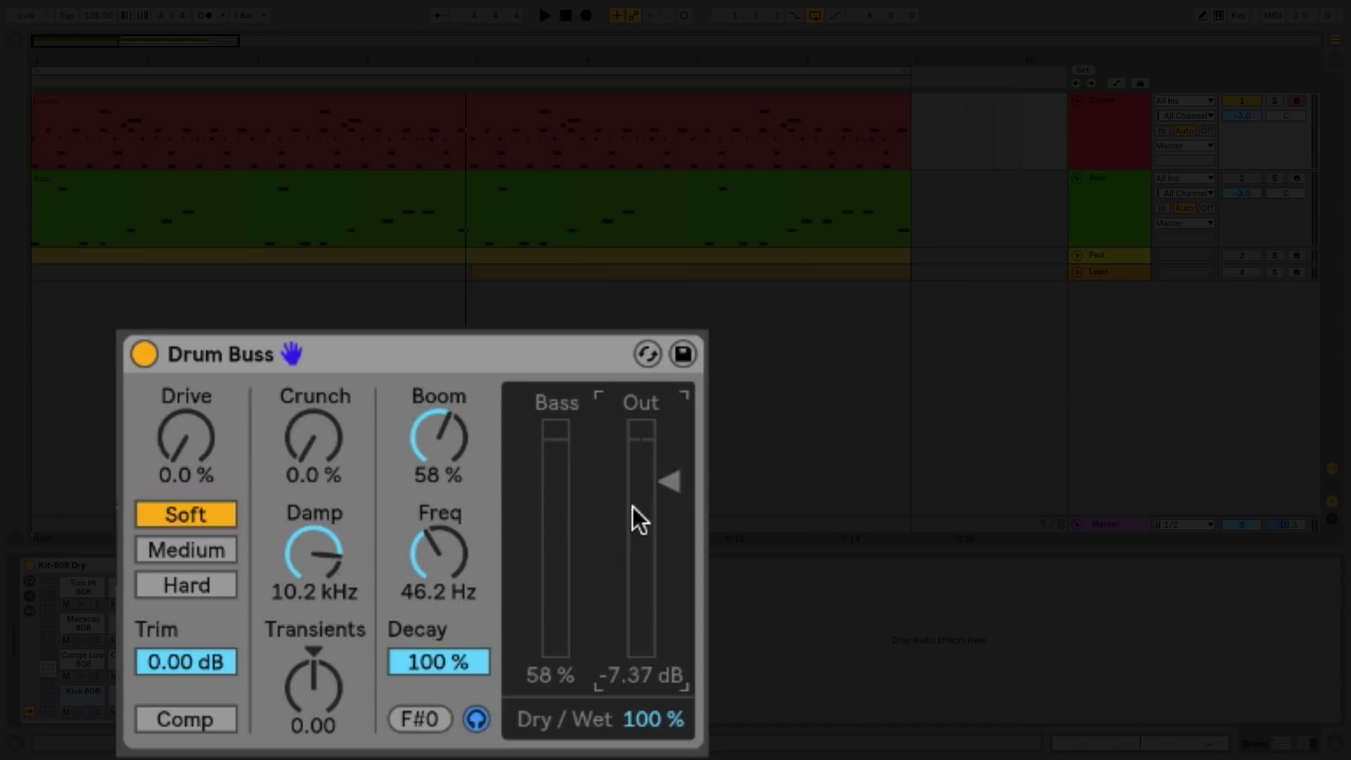
pyautogui.moveTo(663, 491); pyautogui.dragTo(663, 457)
pyautogui.press('Delete')
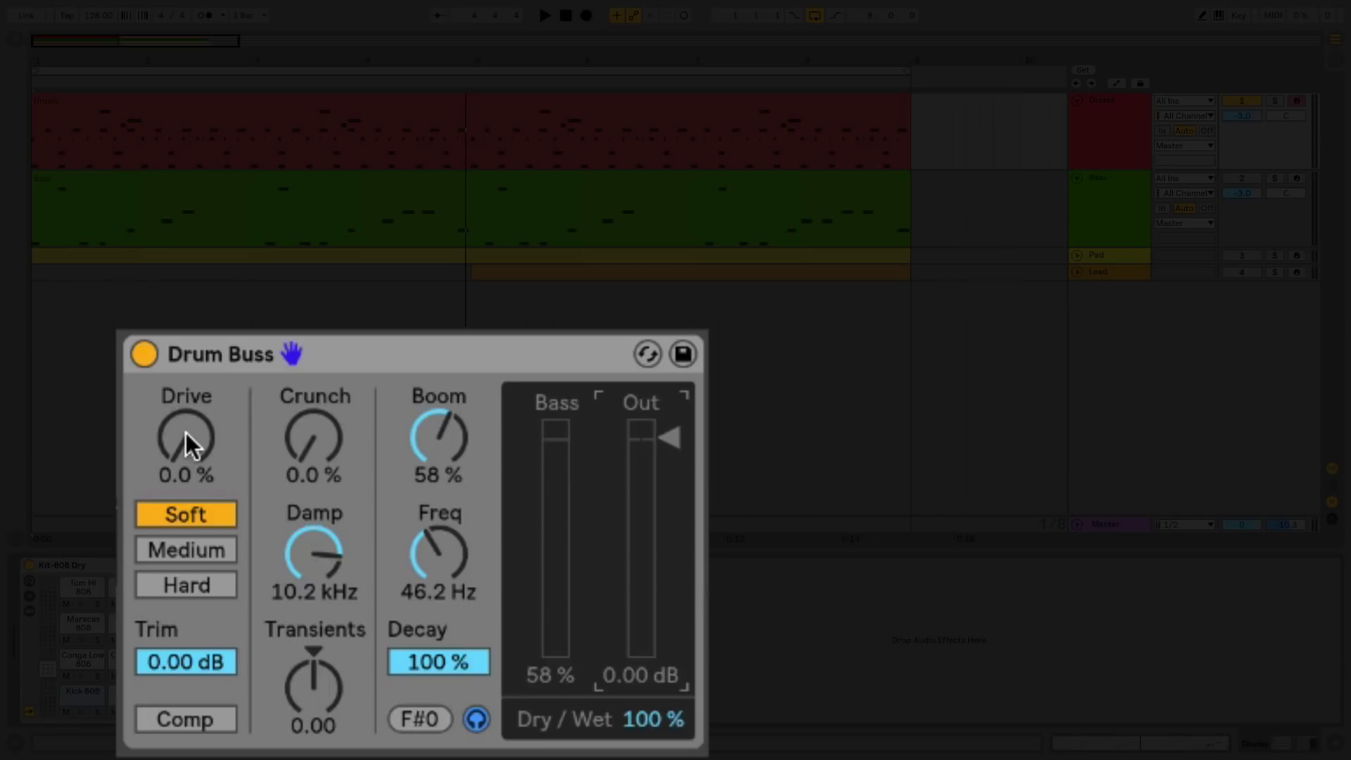
# Cycle distortion through Medium and Hard back to Soft, and test Trim and compression without keeping changes
pyautogui.click(187, 554)
pyautogui.click(187, 581)
pyautogui.click(187, 517)
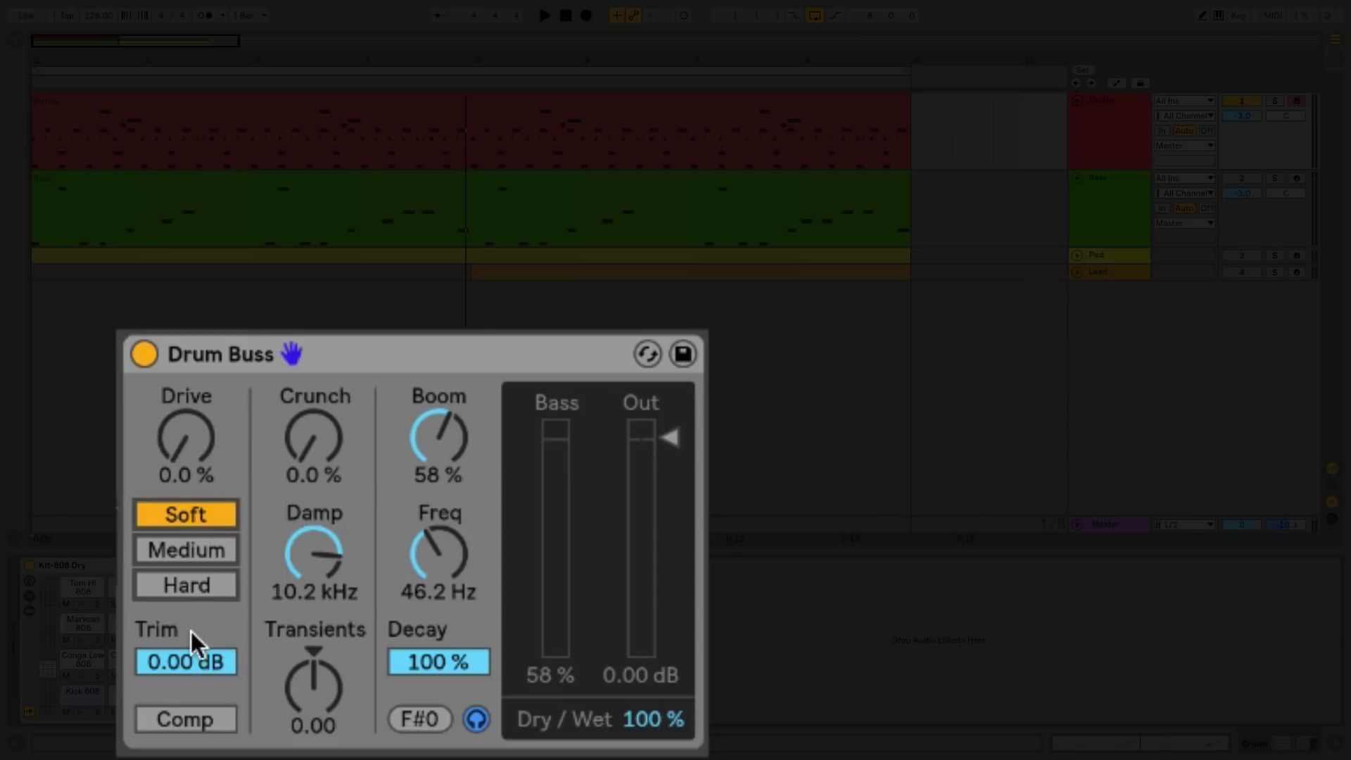
pyautogui.click(180, 665)
pyautogui.moveTo(182, 655)
pyautogui.mouseDown()
pyautogui.moveTo(183, 679)
pyautogui.moveTo(183, 644)
pyautogui.mouseUp()
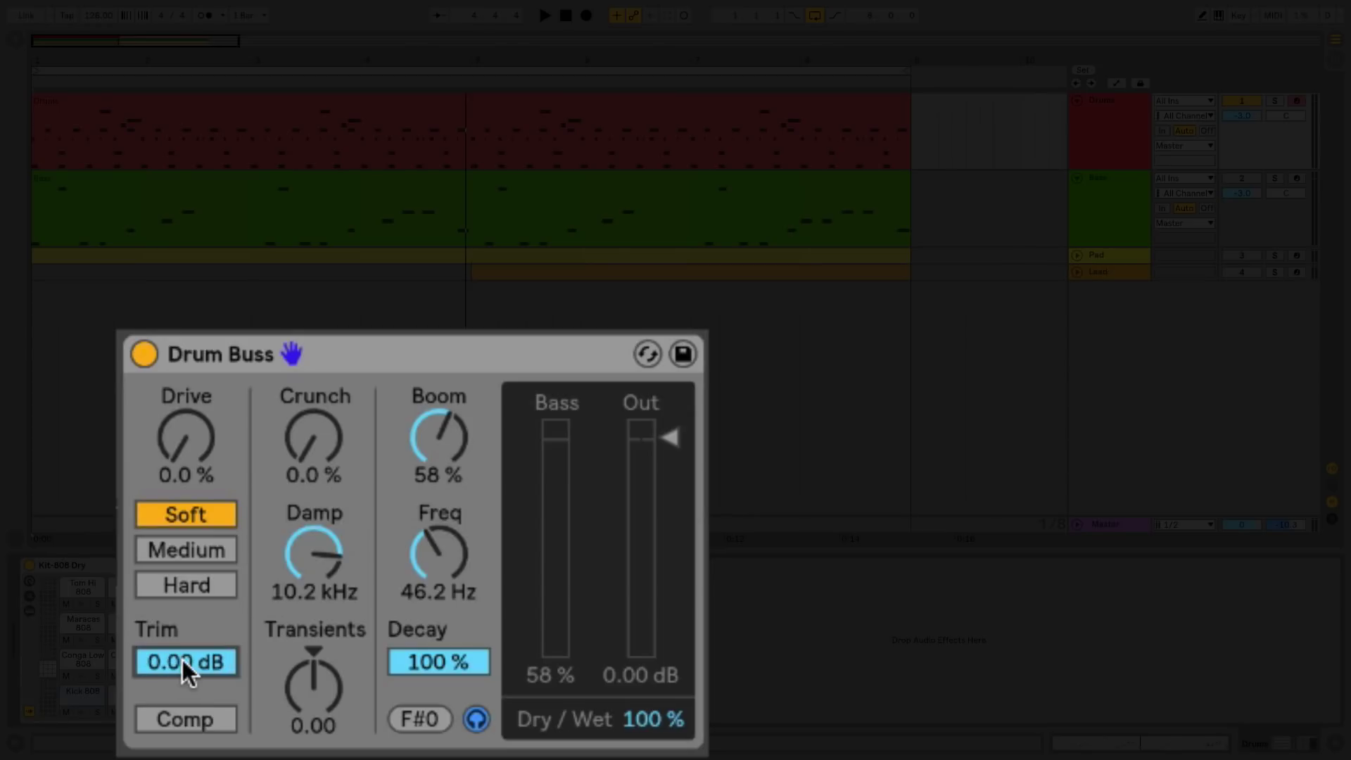
pyautogui.click(183, 720)
pyautogui.click(183, 720)
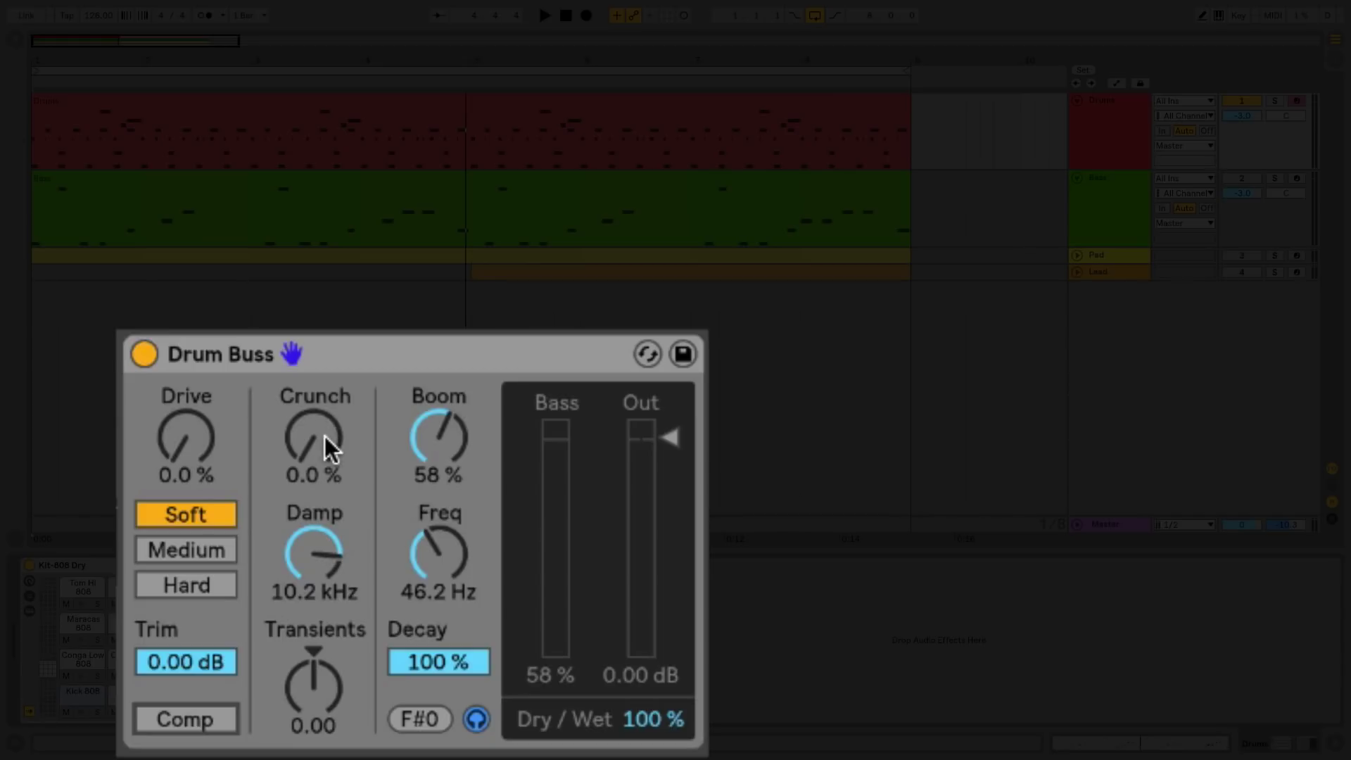
# Set Damp to 9.91 kHz, take Boom to 0.0 % with Decay at 100 %, and lower the Out gain
pyautogui.click(312, 550)
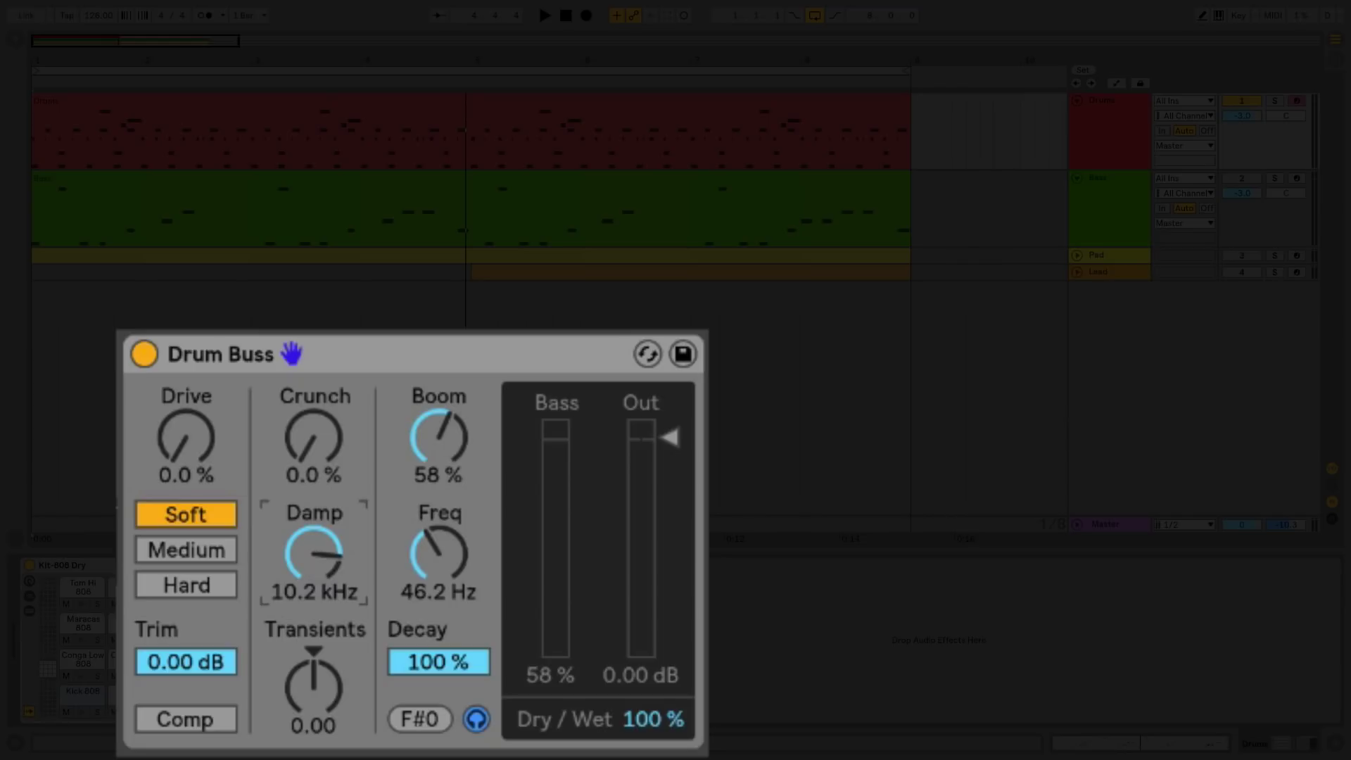
pyautogui.moveTo(313, 550)
pyautogui.mouseDown()
pyautogui.moveTo(312, 533)
pyautogui.moveTo(313, 545)
pyautogui.mouseUp()
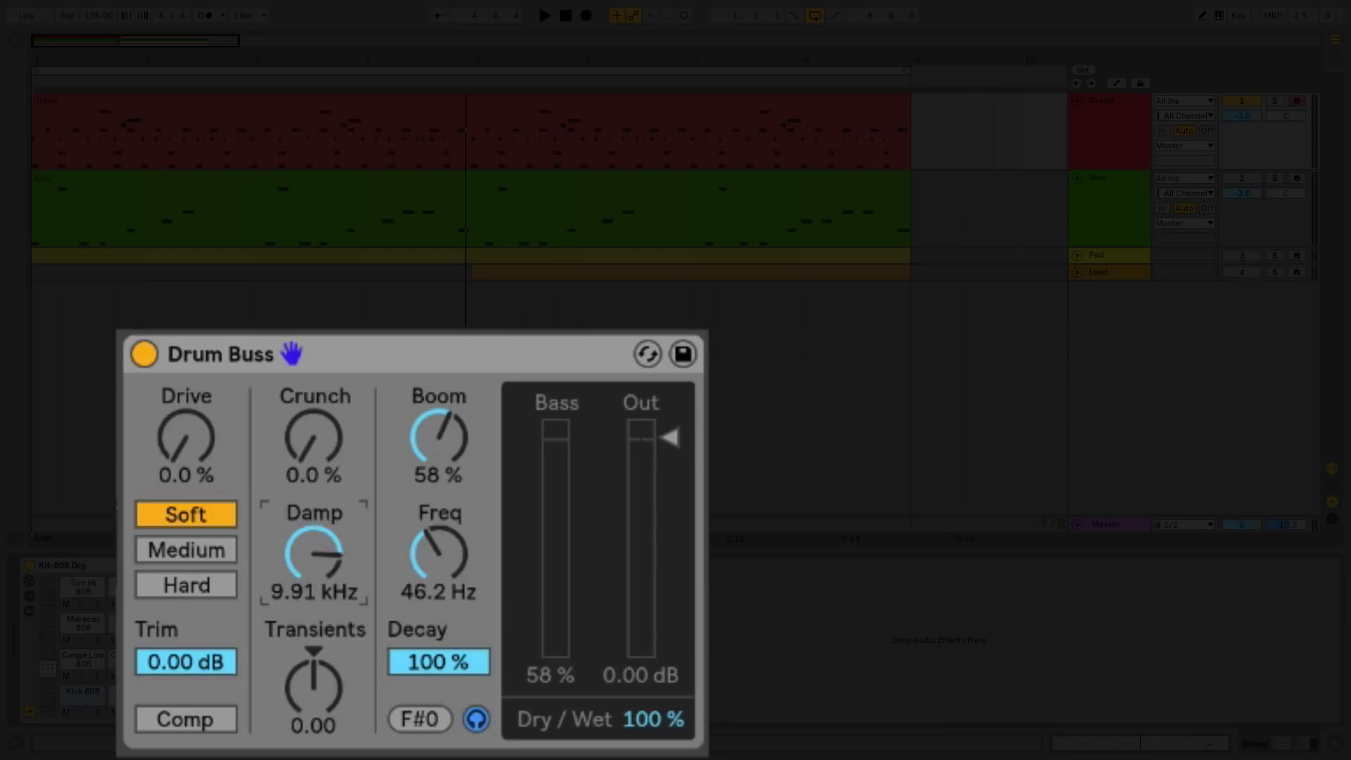
pyautogui.click(302, 691)
pyautogui.click(429, 555)
pyautogui.moveTo(432, 478); pyautogui.dragTo(431, 535)
pyautogui.moveTo(428, 668)
pyautogui.mouseDown()
pyautogui.moveTo(428, 686)
pyautogui.moveTo(429, 670)
pyautogui.mouseUp()
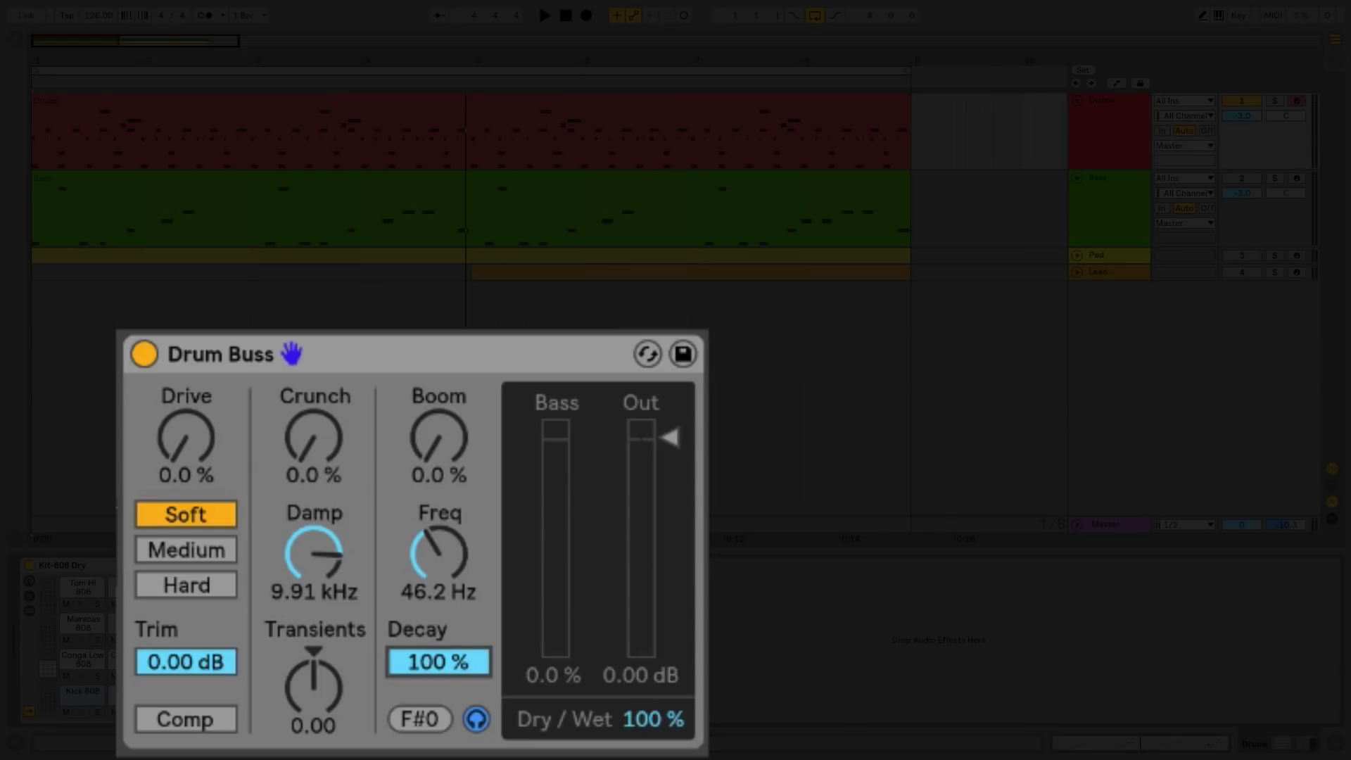
pyautogui.click(657, 721)
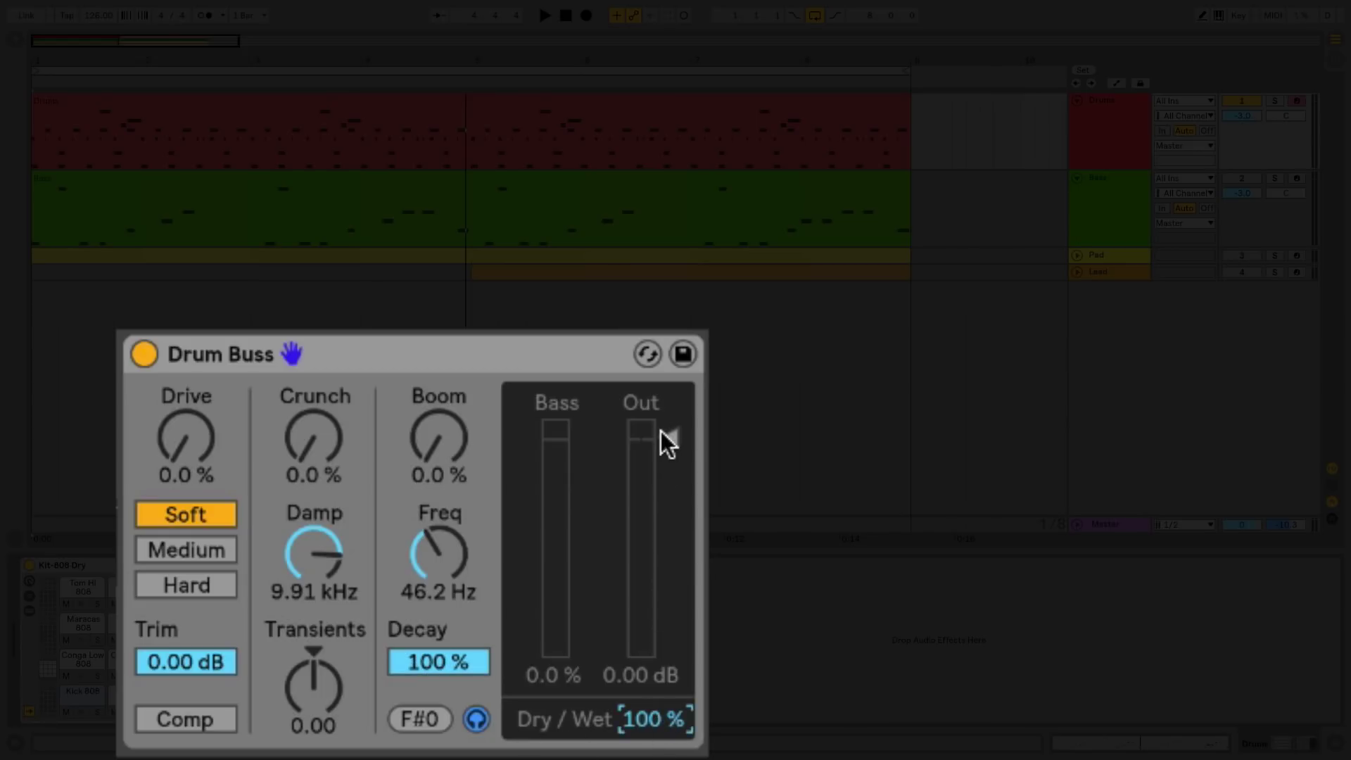
pyautogui.moveTo(674, 441)
pyautogui.mouseDown()
pyautogui.moveTo(674, 486)
pyautogui.moveTo(674, 444)
pyautogui.mouseUp()
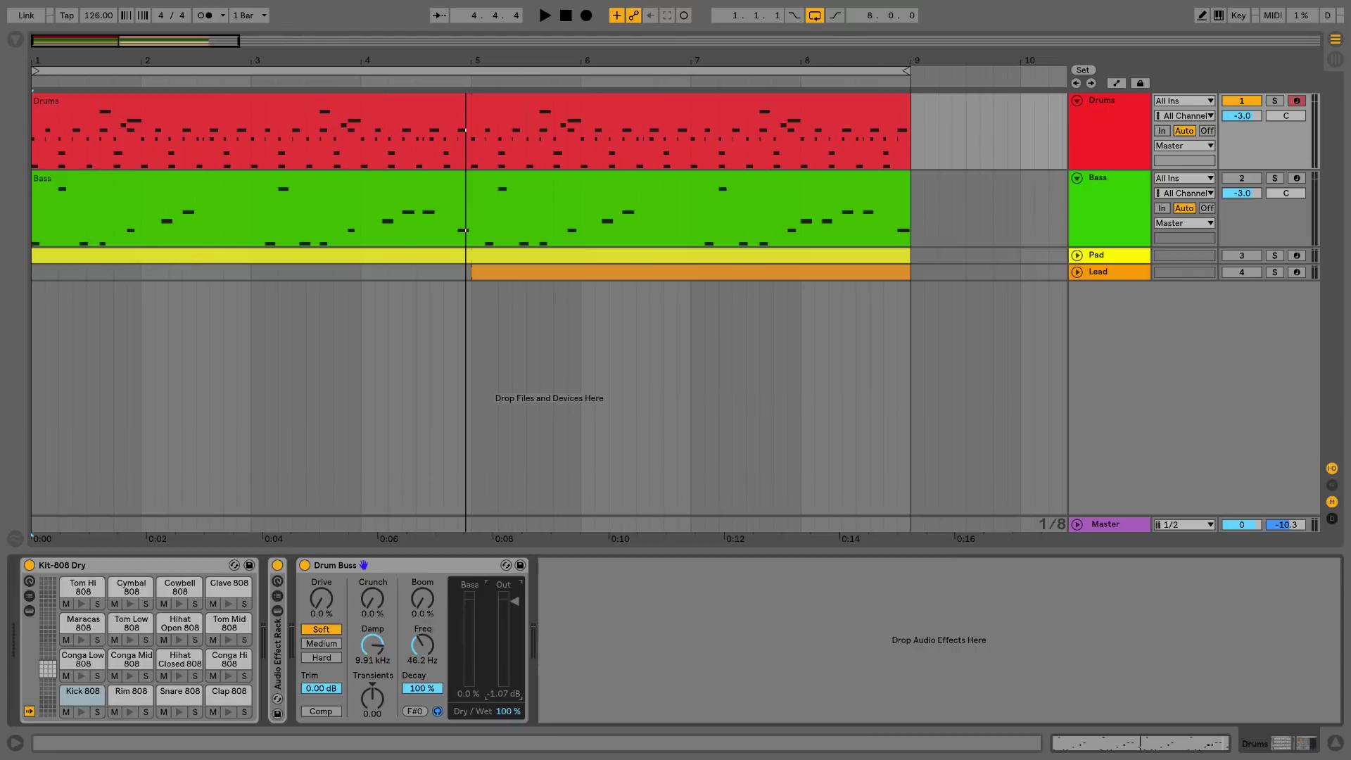
# Reset the Drum Buss Out gain to 0.00 dB and switch off the Boom audition
pyautogui.moveTo(514, 600); pyautogui.dragTo(514, 597)
pyautogui.click(436, 711)
pyautogui.click(403, 564)
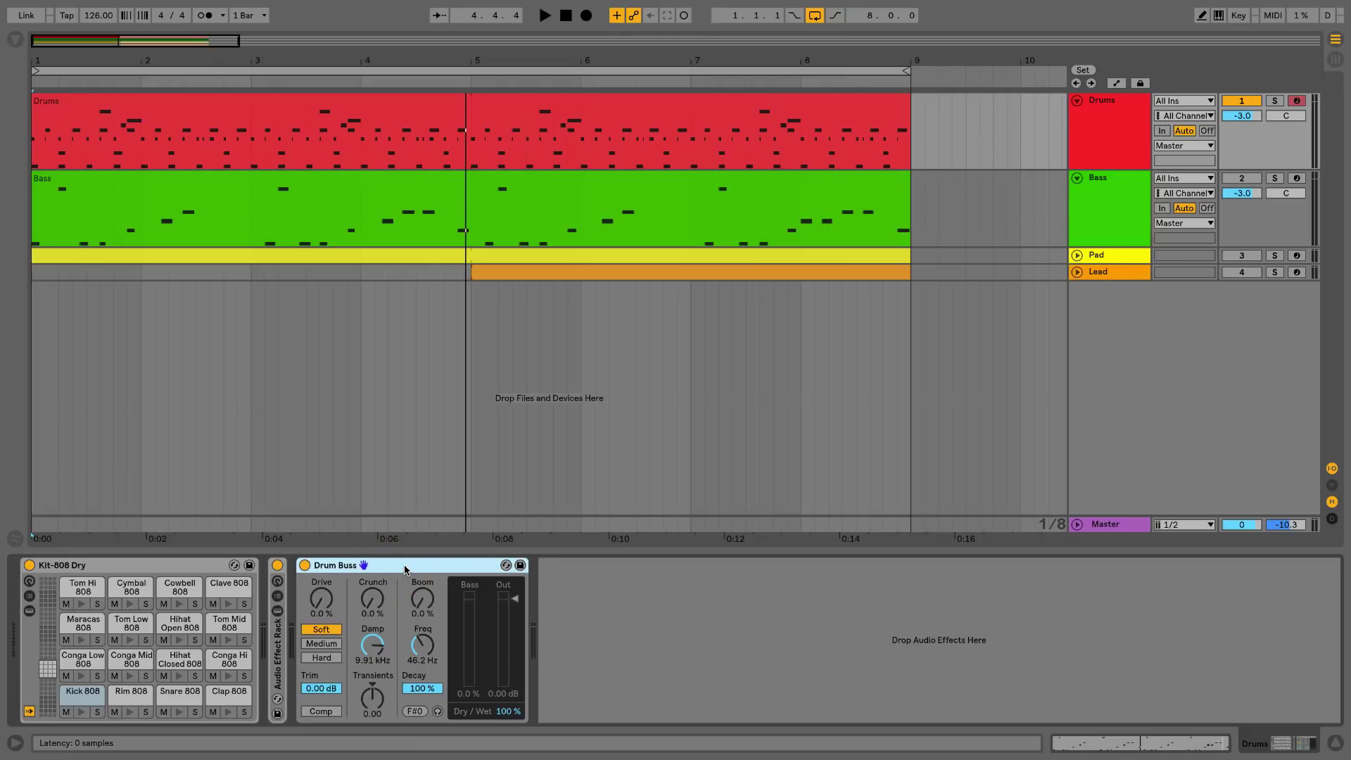